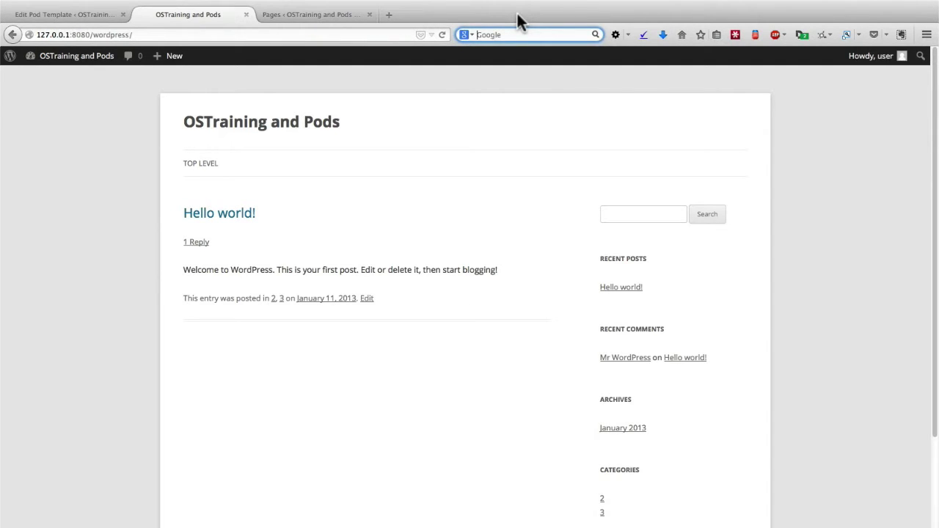
Switch to the browser tab with the WordPress admin Pages list
{"action": "left_click", "coordinate": [500, 83]}
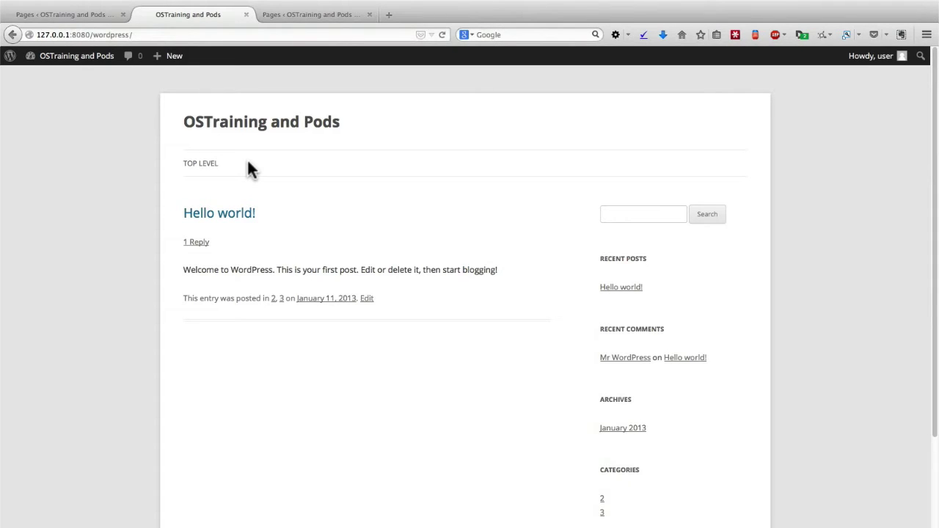
Add a new page and title it 'New Books'
{"action": "left_click", "coordinate": [67, 15]}
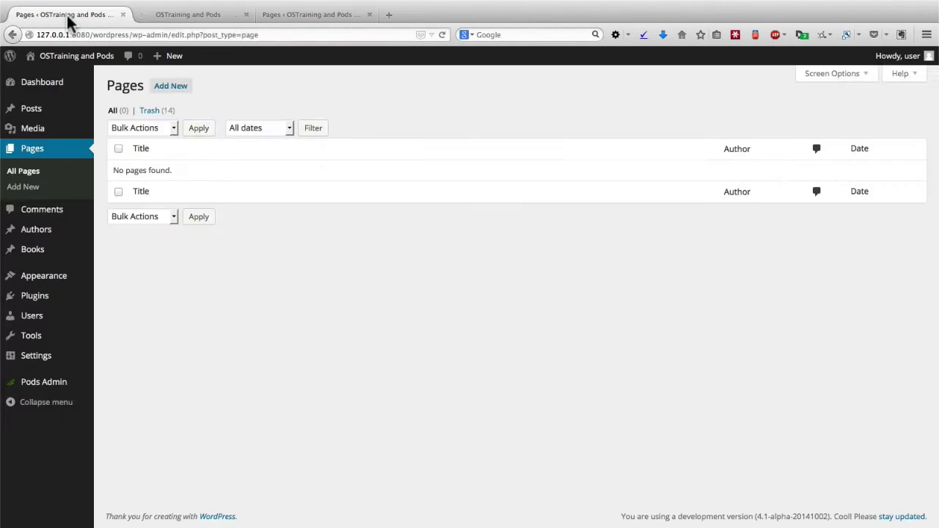
{"action": "left_click", "coordinate": [170, 86]}
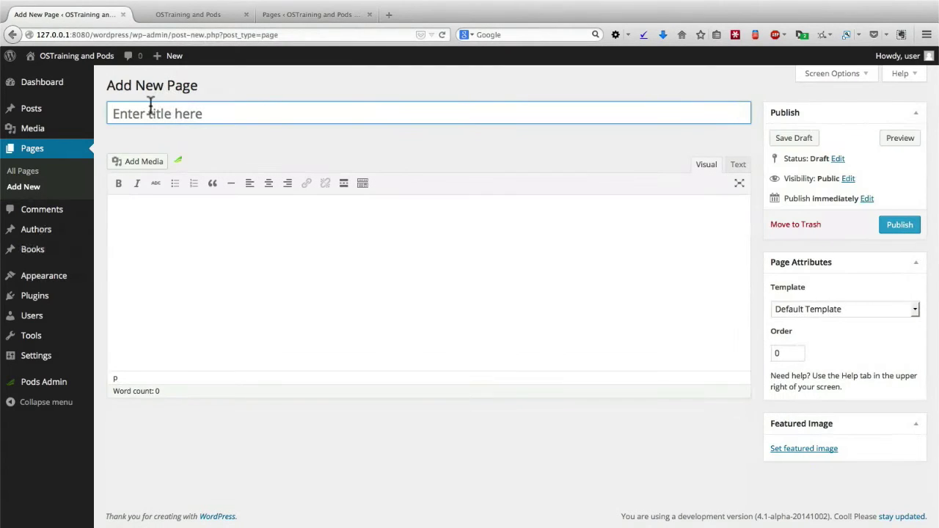
{"action": "left_click", "coordinate": [146, 112]}
{"action": "type", "text": "New Books"}
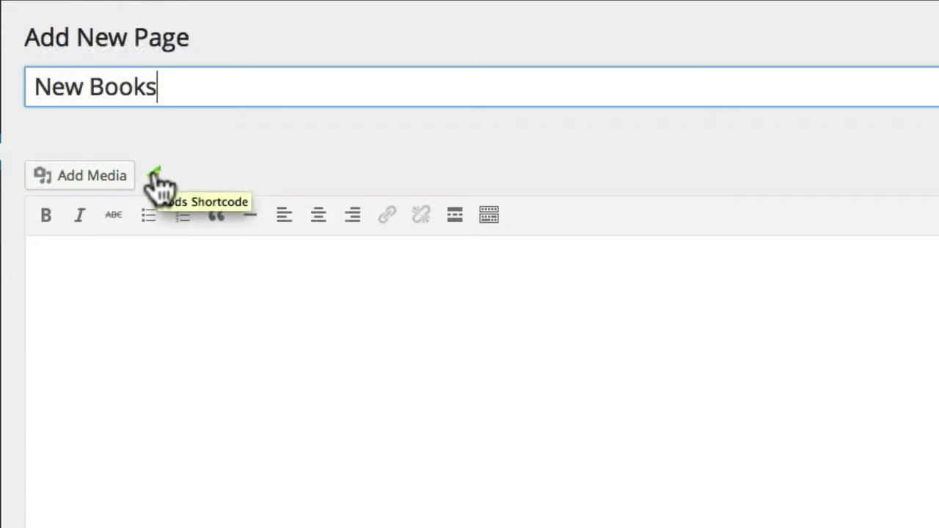
In the Pods shortcode builder, list multiple items from the Books pod using Books Template
{"action": "left_click", "coordinate": [155, 174]}
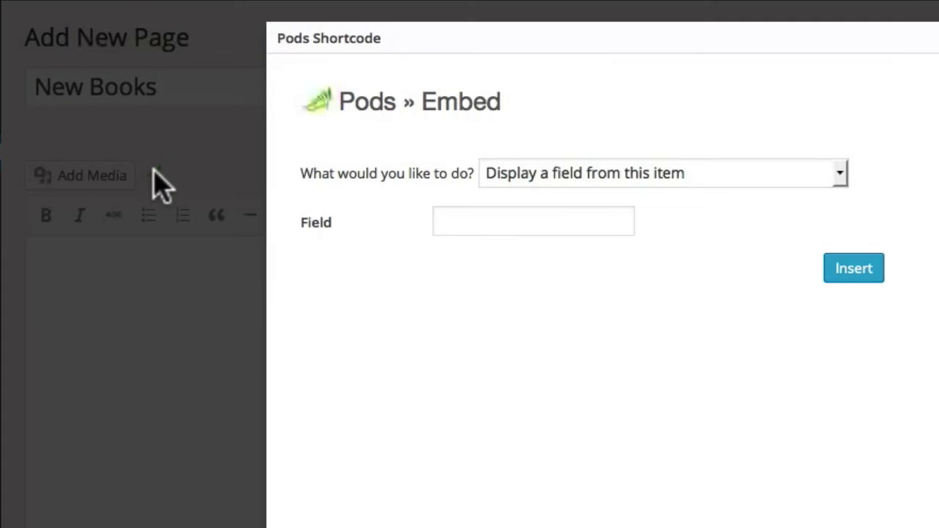
{"action": "left_click", "coordinate": [495, 178]}
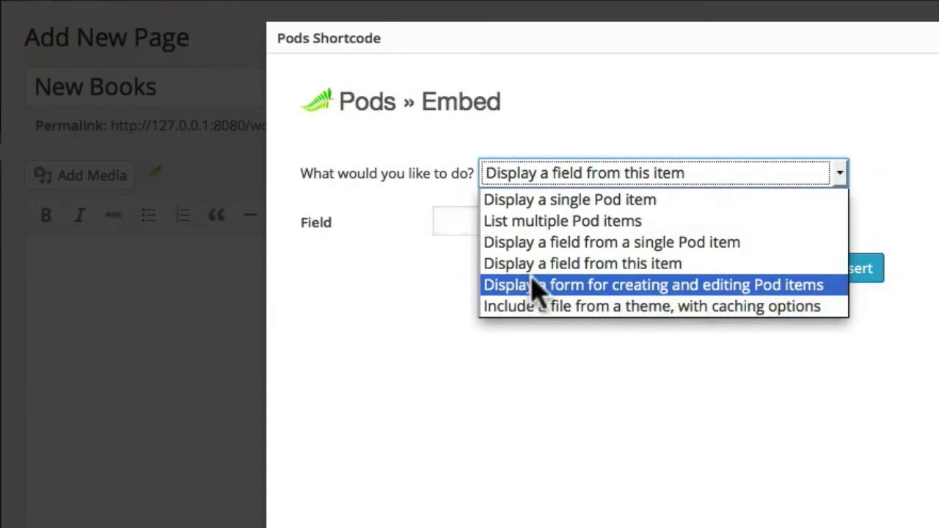
{"action": "left_click", "coordinate": [536, 227]}
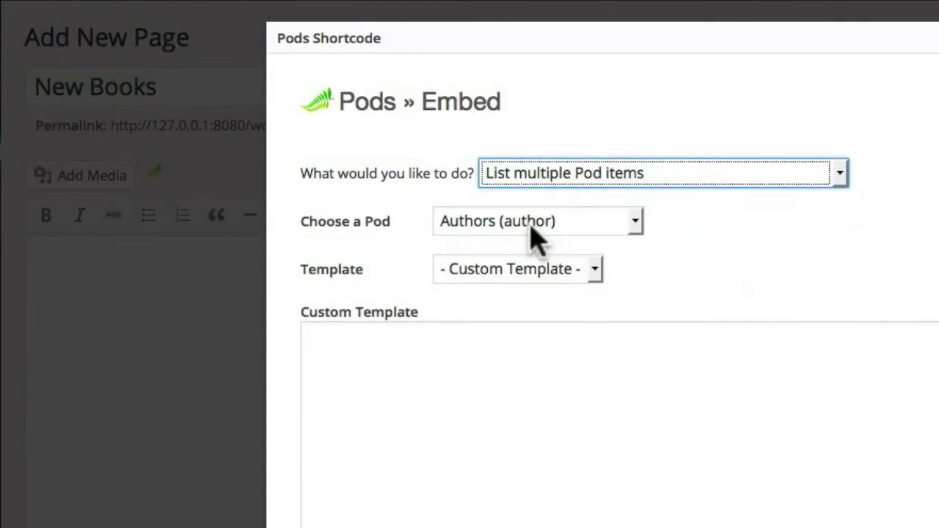
{"action": "left_click", "coordinate": [536, 228]}
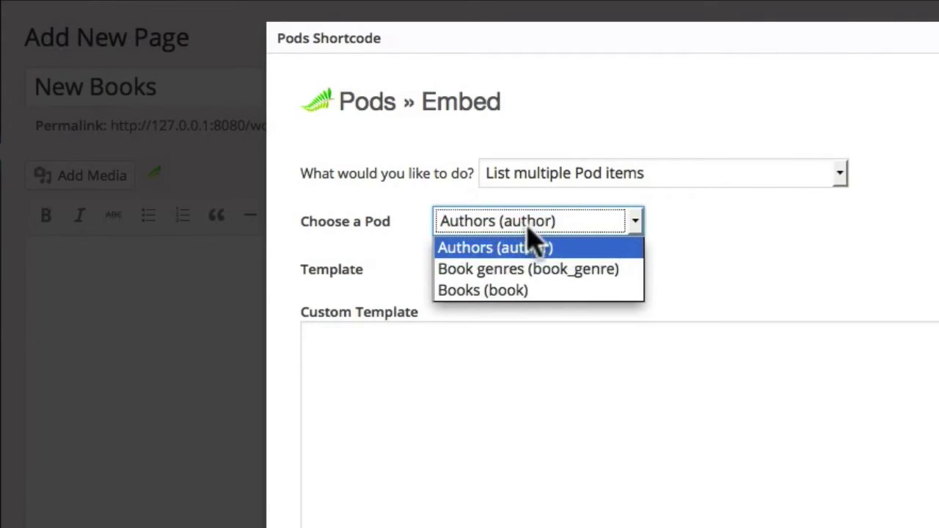
{"action": "left_click", "coordinate": [489, 293]}
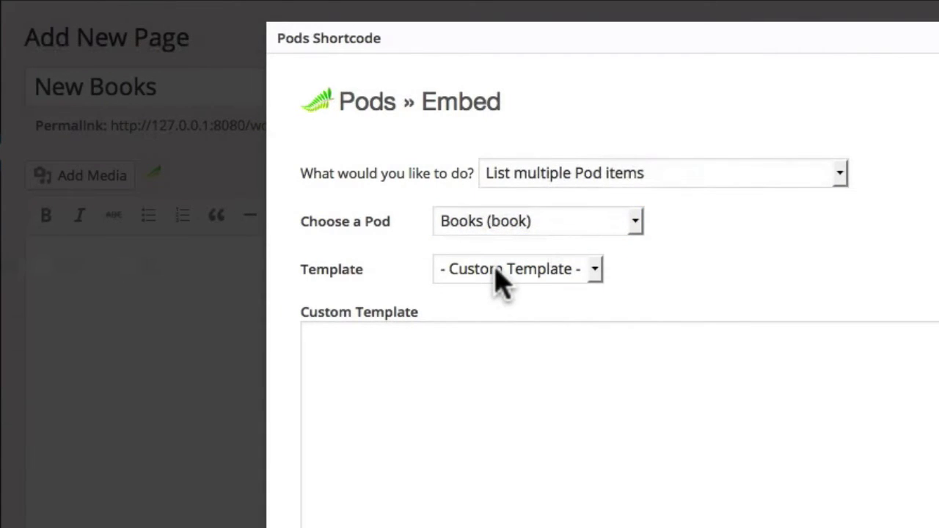
{"action": "left_click", "coordinate": [496, 268]}
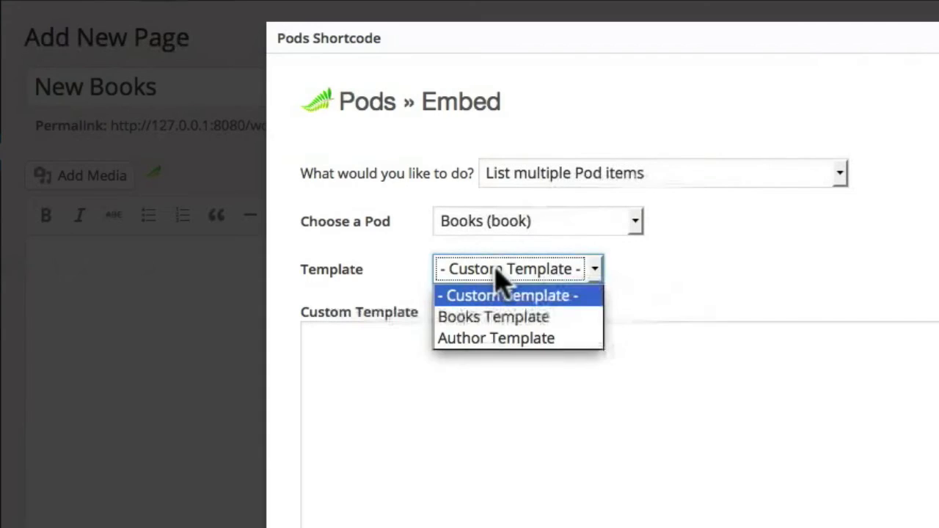
{"action": "left_click", "coordinate": [499, 321]}
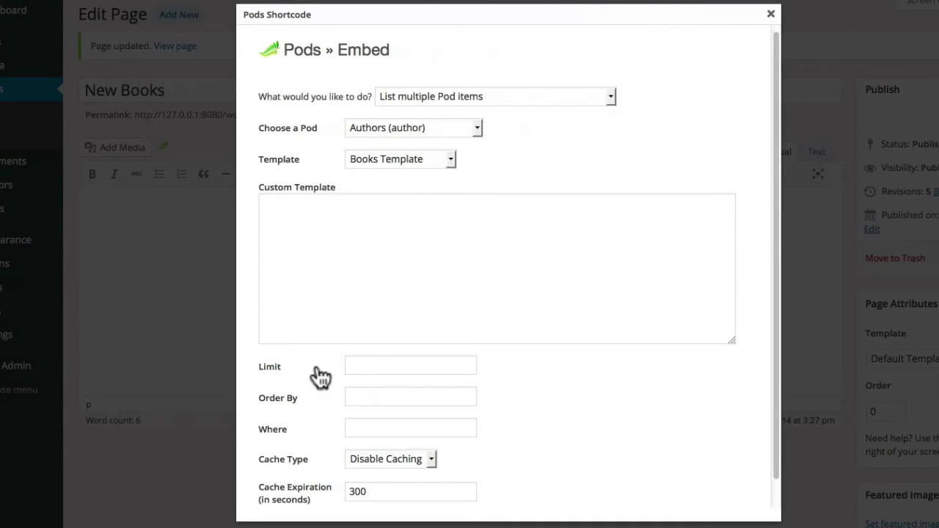
Set the Books listing Limit to 15 and leave Order By empty
{"action": "left_click", "coordinate": [369, 367]}
{"action": "type", "text": "5"}
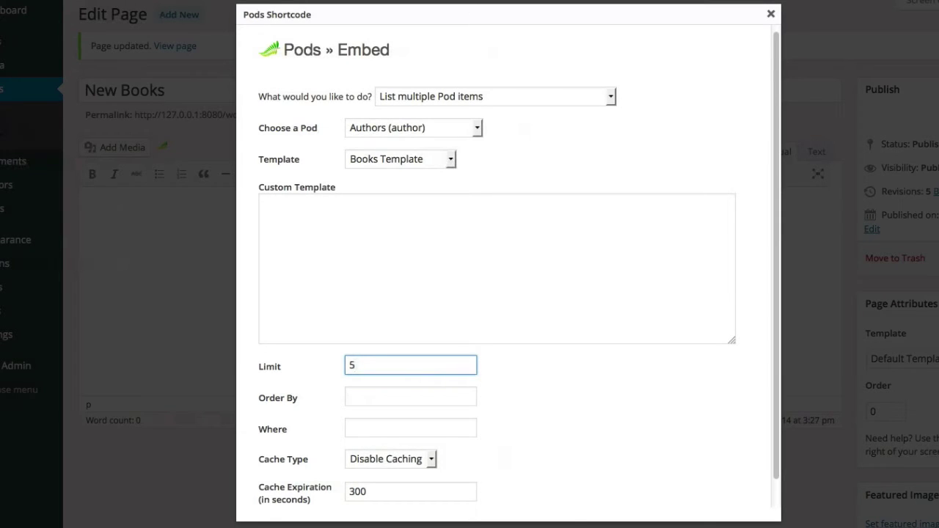
{"action": "key", "text": "BackSpace"}
{"action": "type", "text": "15"}
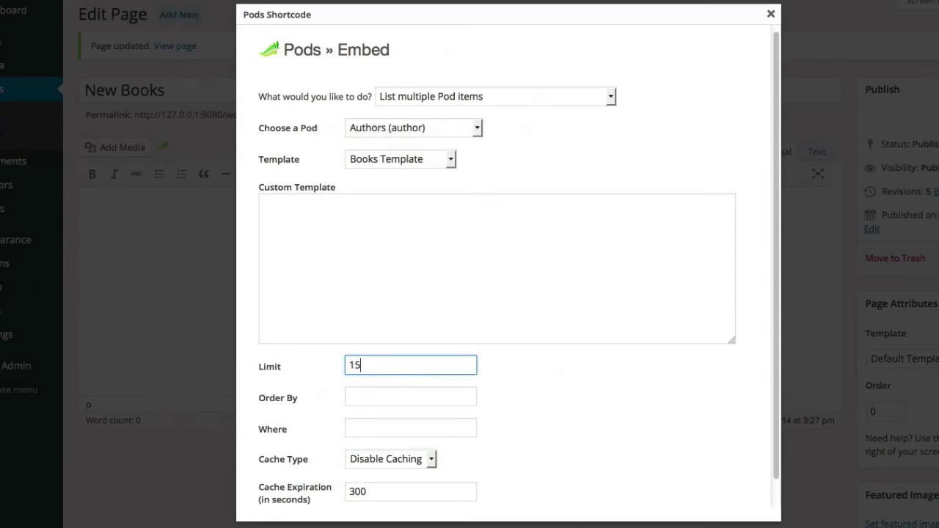
{"action": "left_click", "coordinate": [380, 397]}
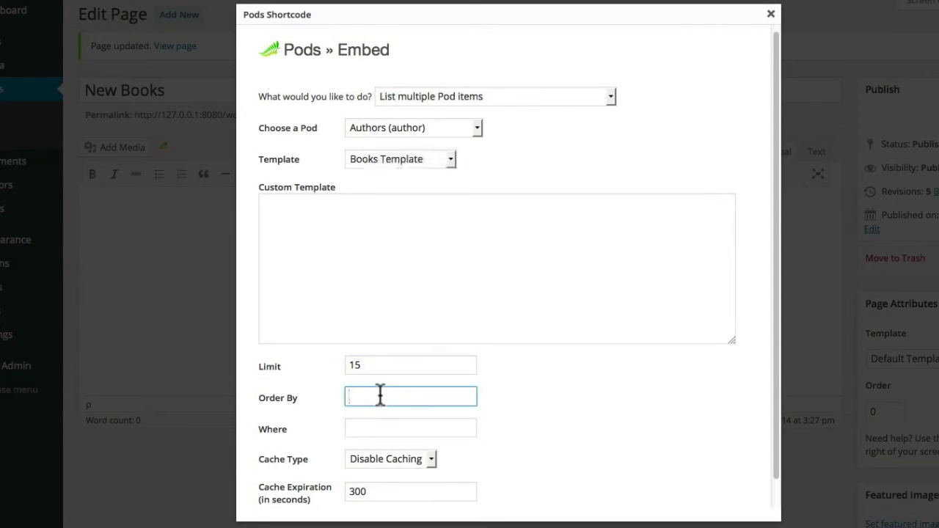
{"action": "type", "text": "author DESC"}
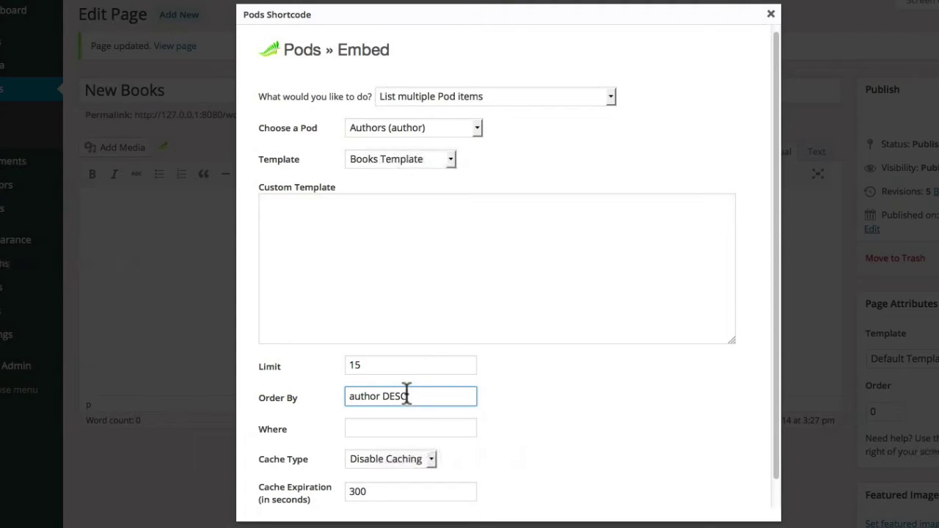
{"action": "double_click", "coordinate": [384, 396]}
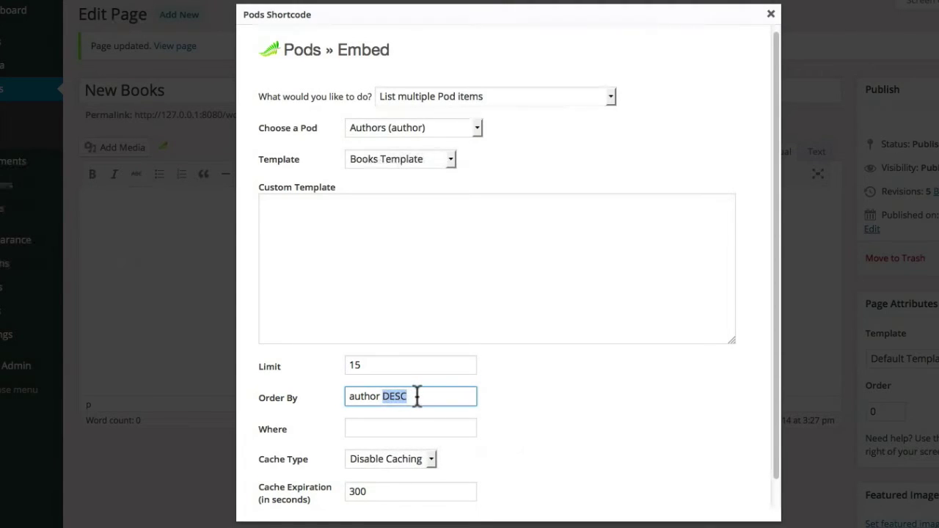
{"action": "type", "text": "ASC"}
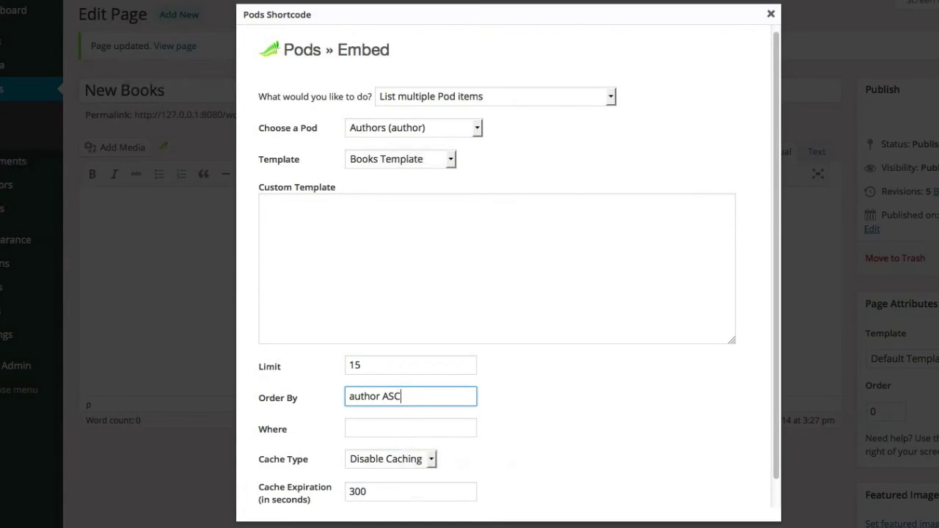
{"action": "left_click_drag", "start_coordinate": [423, 393], "coordinate": [350, 394]}
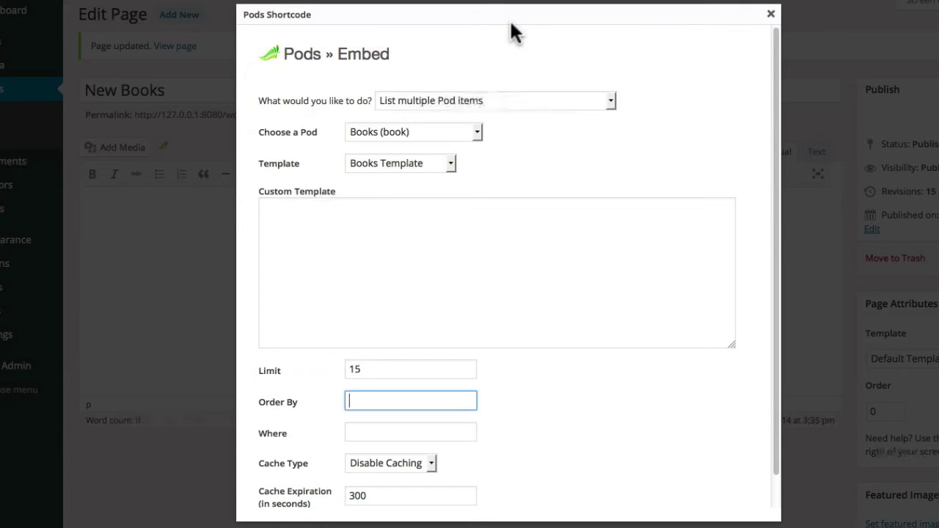
{"action": "left_click", "coordinate": [422, 19]}
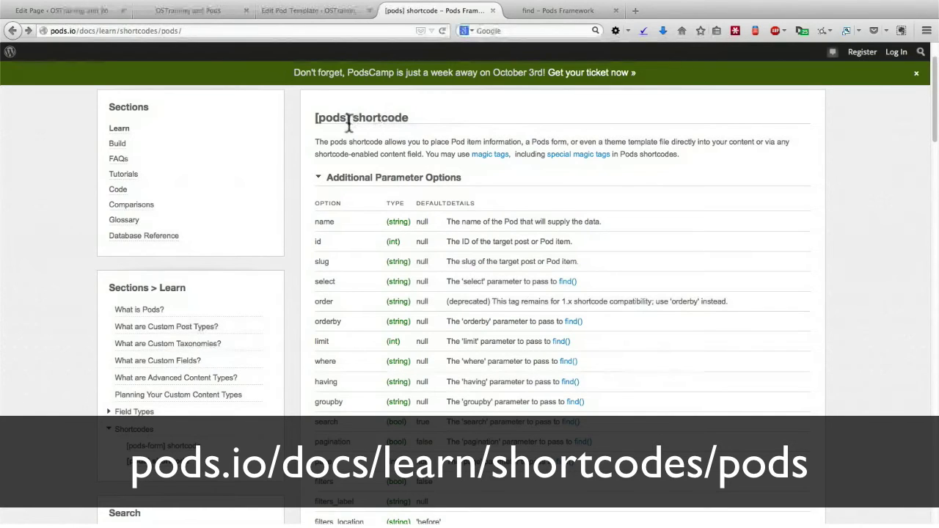
{"action": "left_click", "coordinate": [545, 11]}
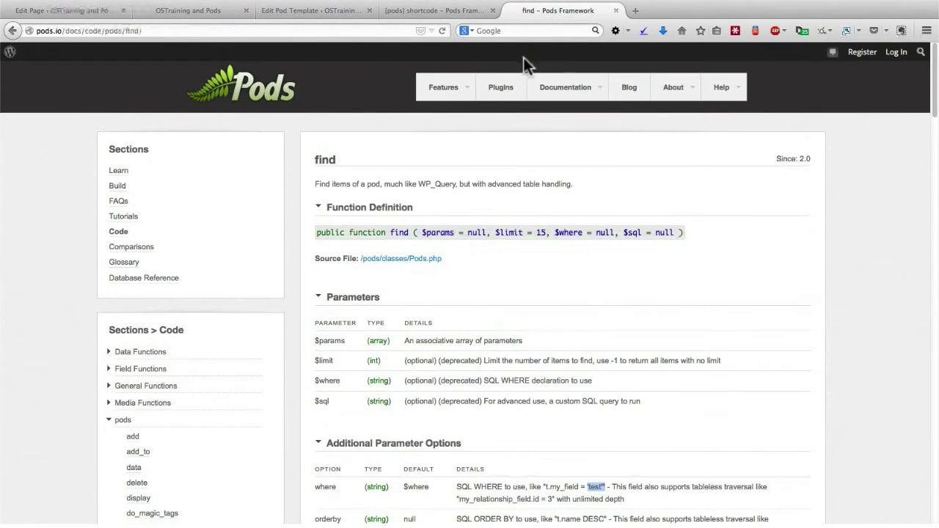
{"action": "mouse_move", "coordinate": [570, 88]}
{"action": "left_click", "coordinate": [65, 11]}
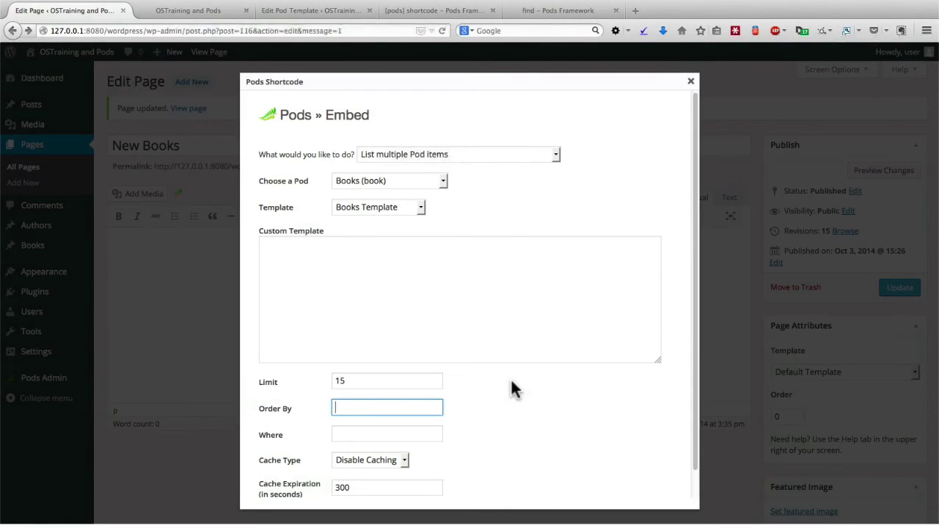
Insert the Books shortcode, update the New Books page, and view it live
{"action": "scroll", "coordinate": [511, 380], "scroll_direction": "down", "scroll_amount": 1}
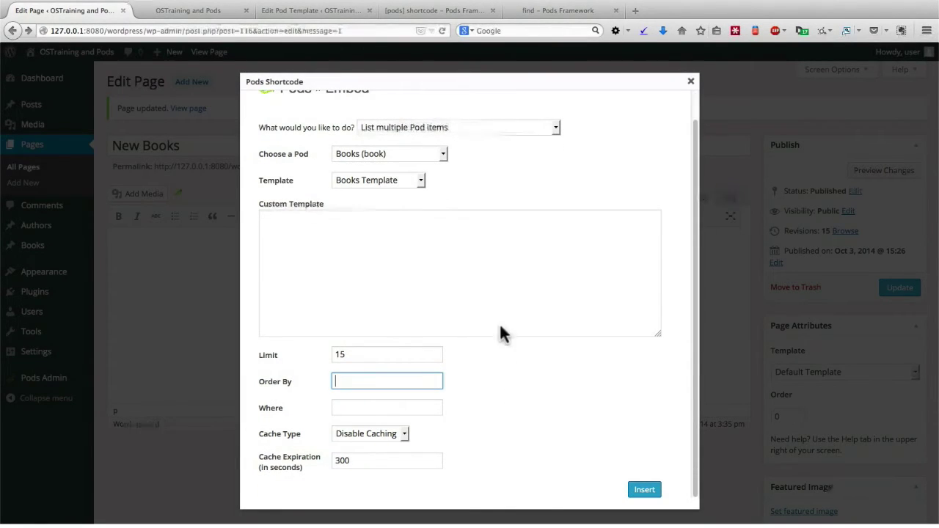
{"action": "left_click", "coordinate": [646, 491]}
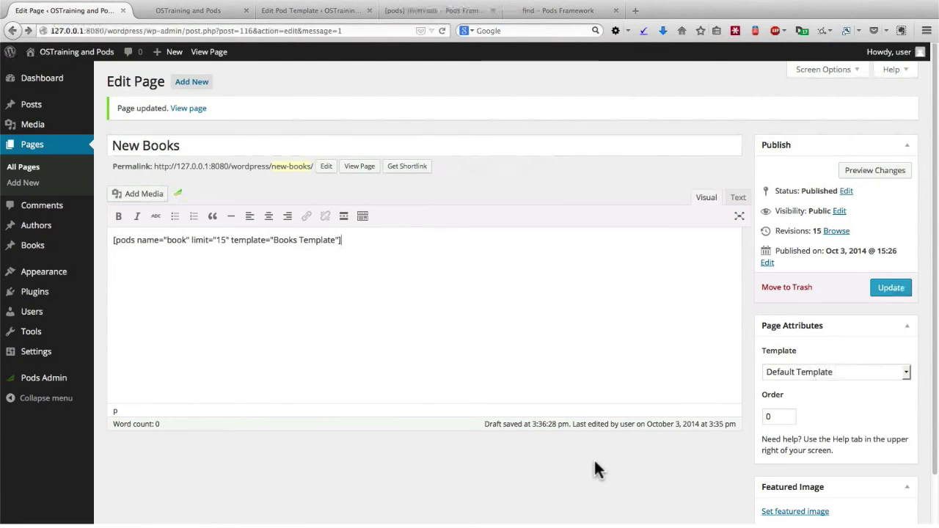
{"action": "left_click", "coordinate": [885, 288]}
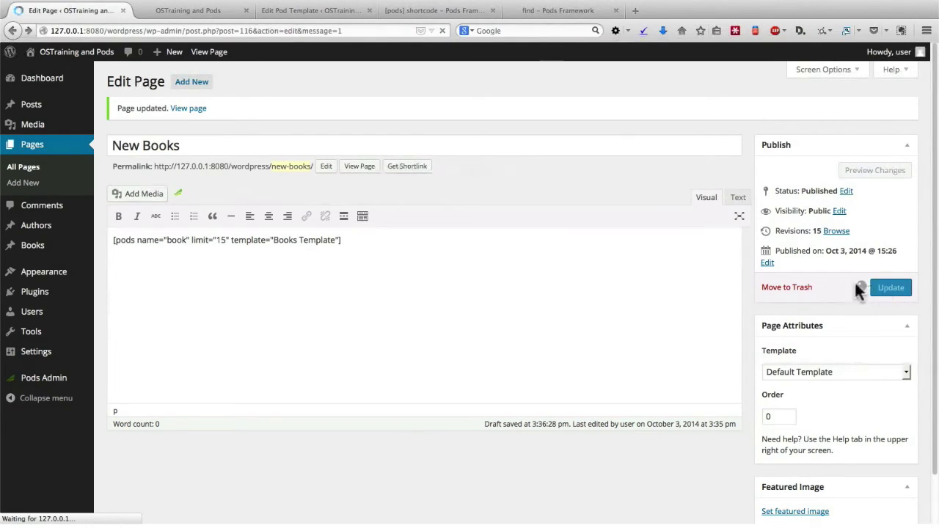
{"action": "left_click", "coordinate": [358, 166]}
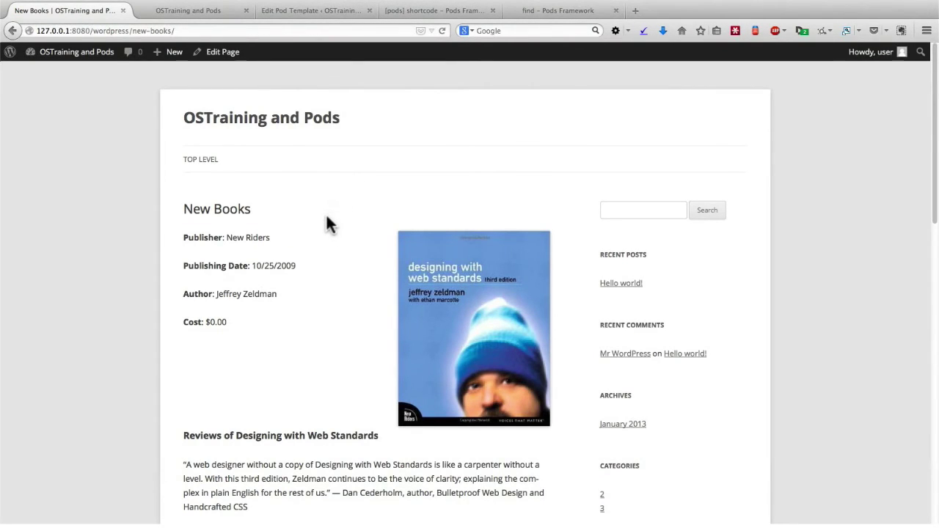
{"action": "scroll", "coordinate": [326, 212], "scroll_direction": "down", "scroll_amount": 2}
{"action": "scroll", "coordinate": [326, 219], "scroll_direction": "down", "scroll_amount": 5}
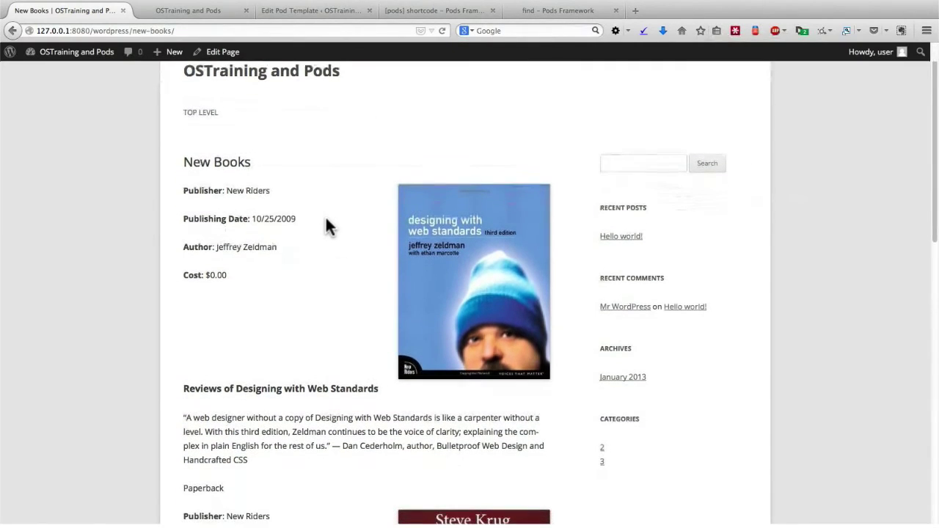
{"action": "scroll", "coordinate": [325, 216], "scroll_direction": "down", "scroll_amount": 4}
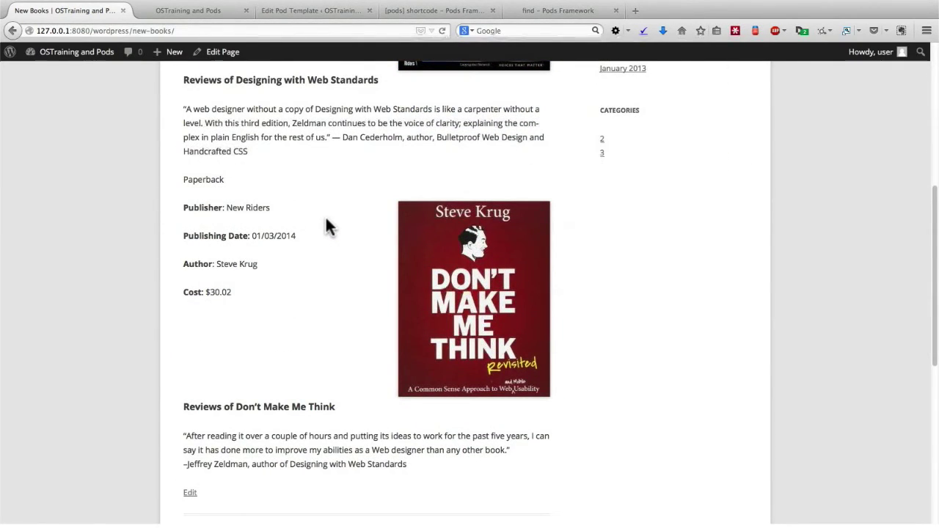
{"action": "scroll", "coordinate": [326, 220], "scroll_direction": "up", "scroll_amount": 1}
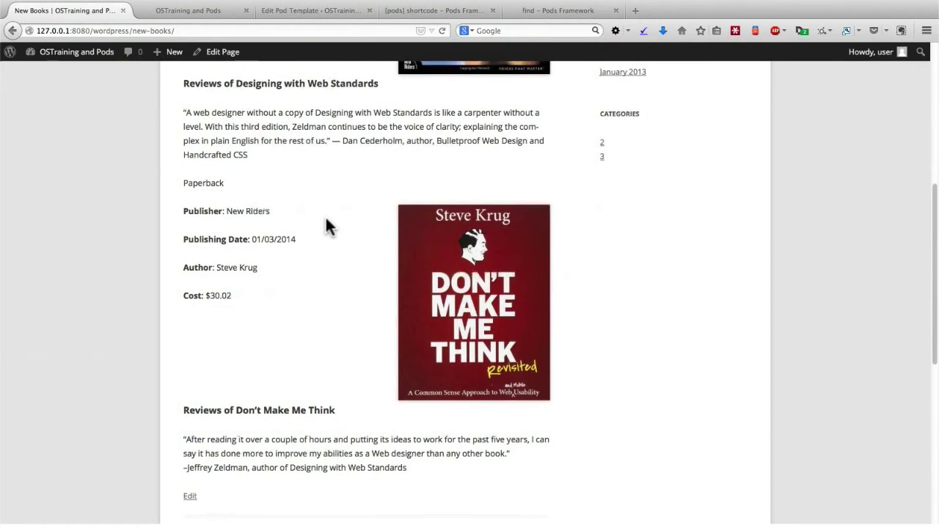
{"action": "scroll", "coordinate": [326, 219], "scroll_direction": "up", "scroll_amount": 7}
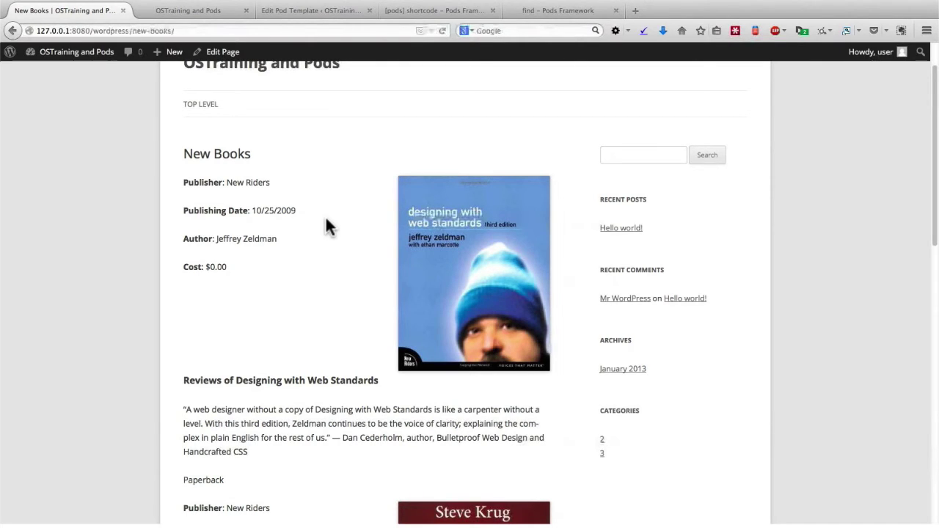
{"action": "scroll", "coordinate": [328, 227], "scroll_direction": "down", "scroll_amount": 1}
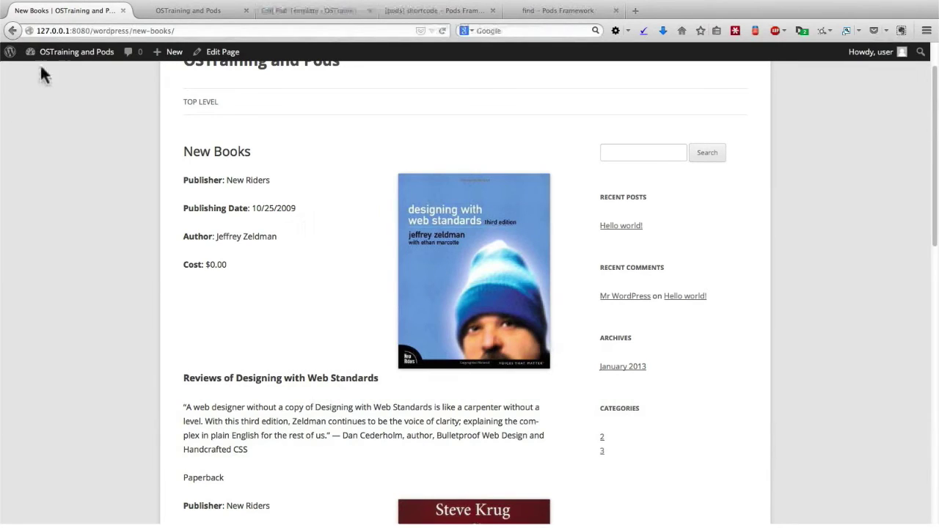
Open Books Template from Pods Admin > Templates and select all its code
{"action": "mouse_move", "coordinate": [41, 59]}
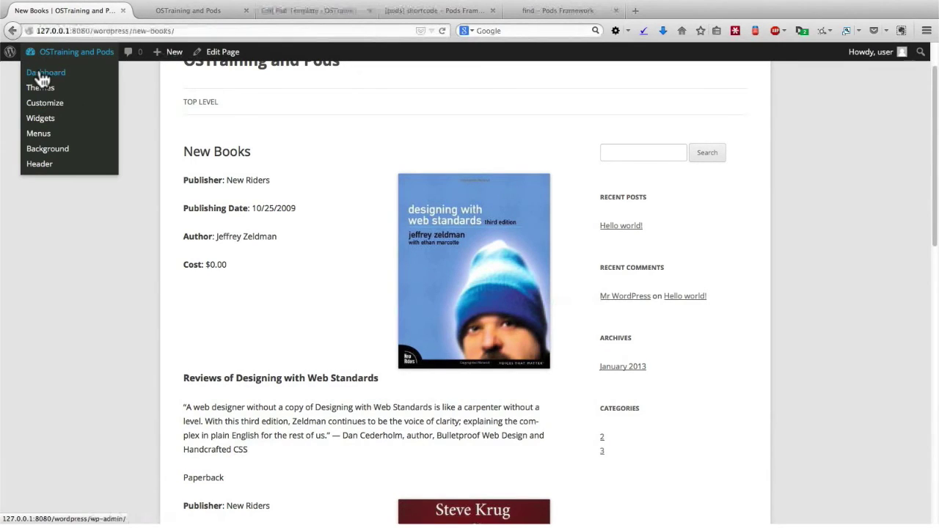
{"action": "left_click", "coordinate": [41, 76]}
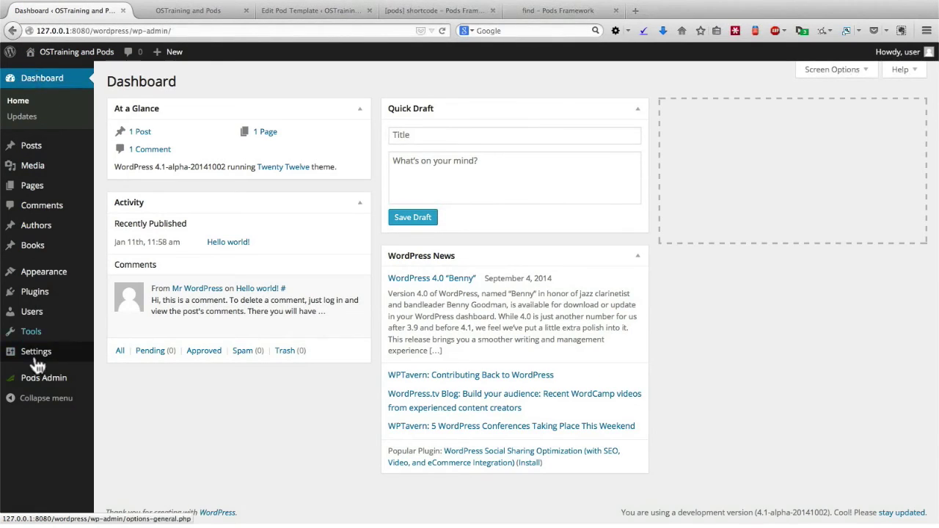
{"action": "mouse_move", "coordinate": [42, 379]}
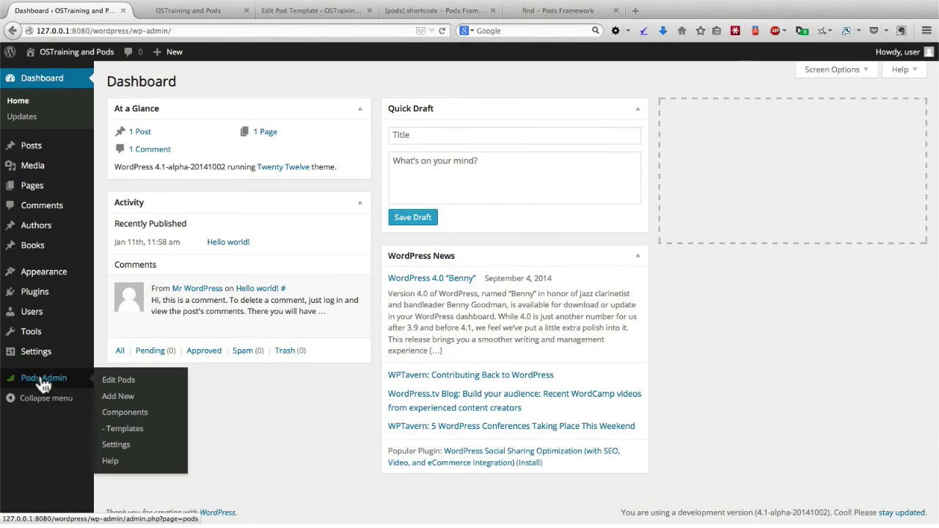
{"action": "left_click", "coordinate": [125, 429]}
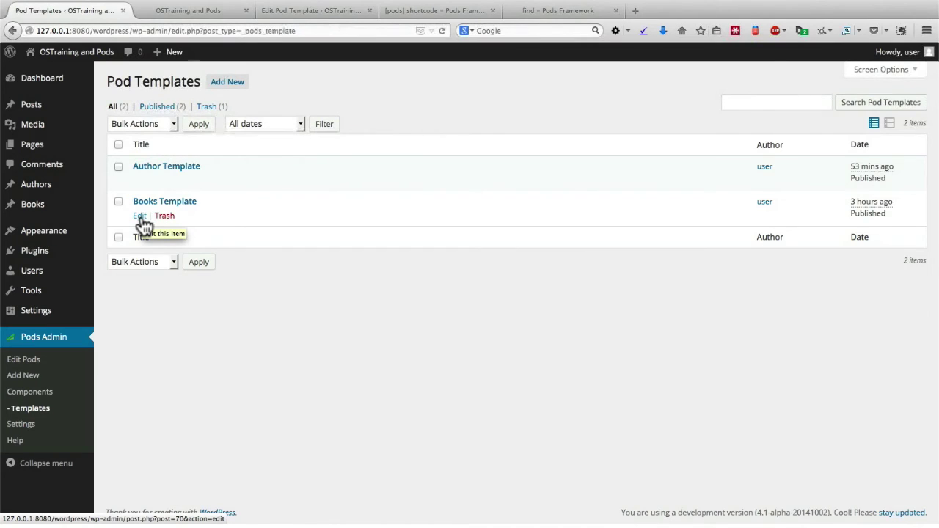
{"action": "left_click", "coordinate": [140, 217]}
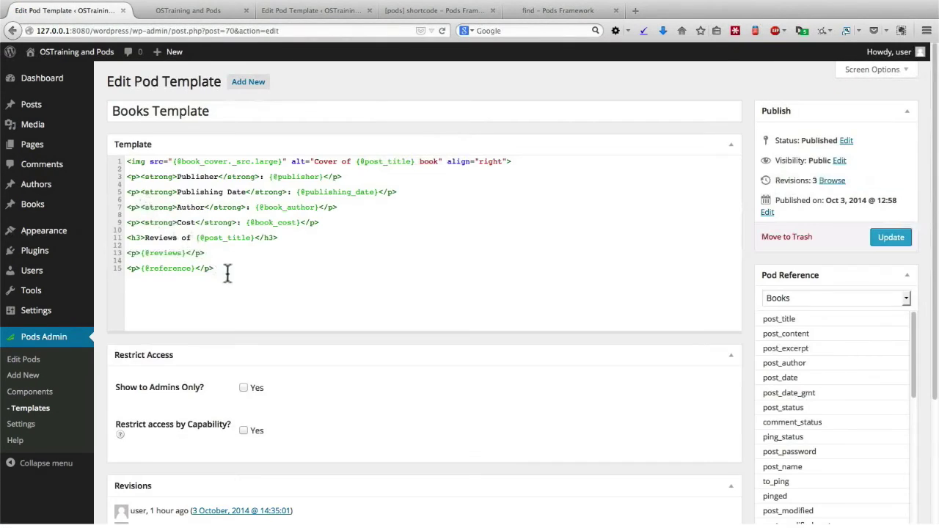
{"action": "left_click_drag", "start_coordinate": [228, 272], "coordinate": [118, 152]}
{"action": "key", "text": "ctrl+c"}
{"action": "left_click", "coordinate": [118, 152]}
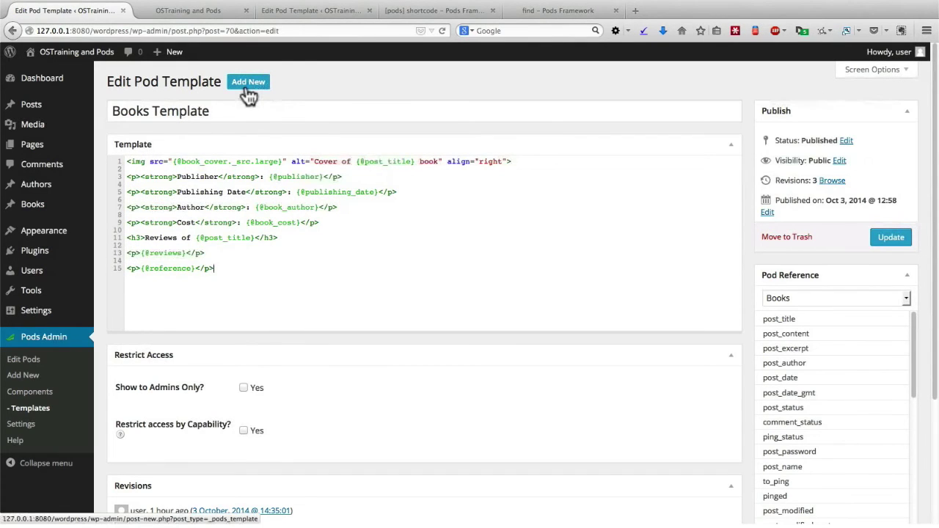
Start a new pod template with the copied code, minus the reviews and reference lines
{"action": "left_click", "coordinate": [248, 88]}
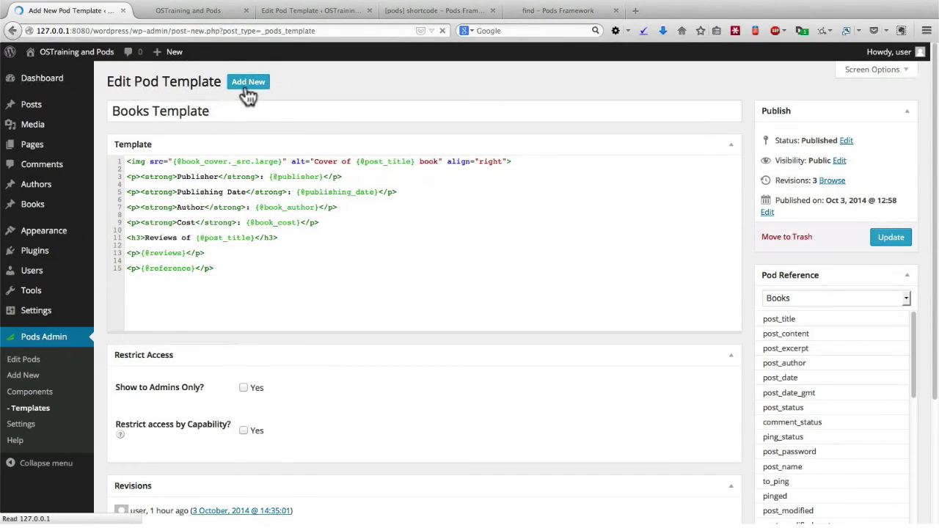
{"action": "left_click", "coordinate": [188, 218]}
{"action": "key", "text": "ctrl+v"}
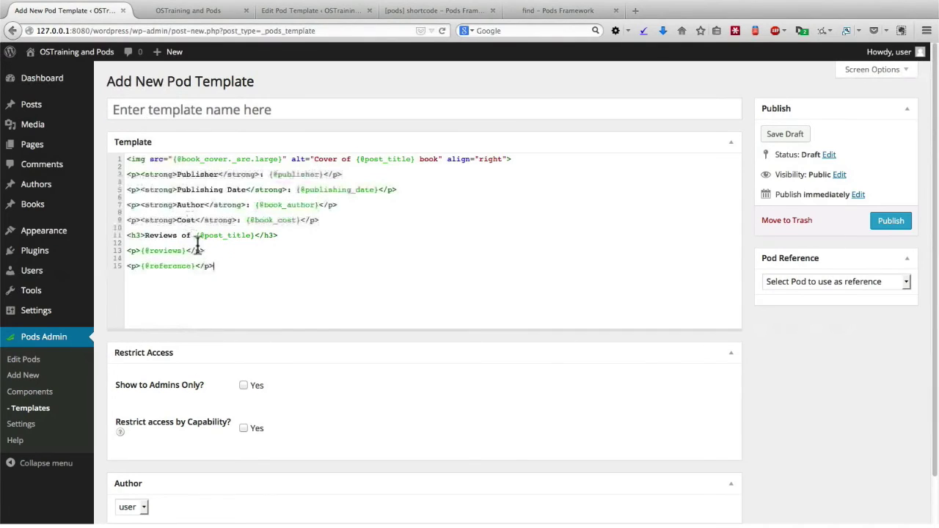
{"action": "left_click_drag", "start_coordinate": [127, 266], "coordinate": [122, 229]}
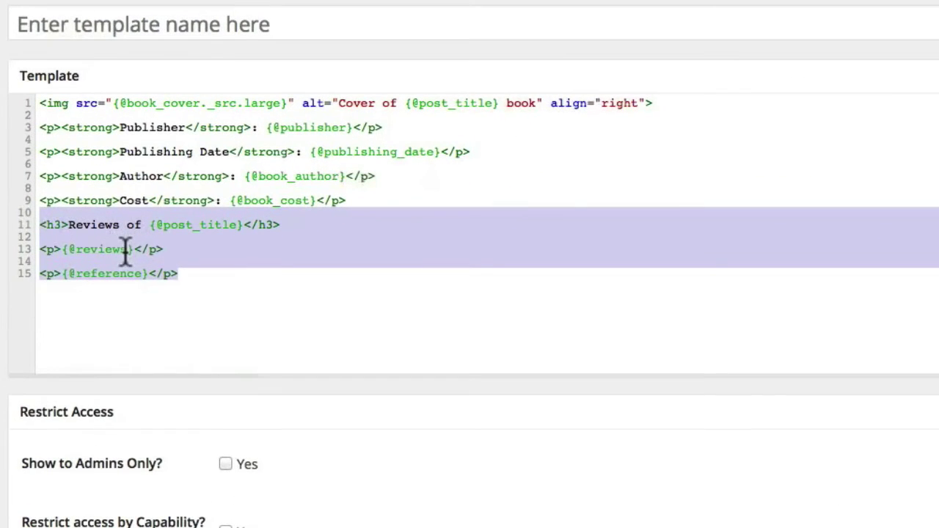
{"action": "key", "text": "BackSpace"}
Add two blank lines at the top and start the template with an <h2> tag
{"action": "left_click", "coordinate": [39, 102]}
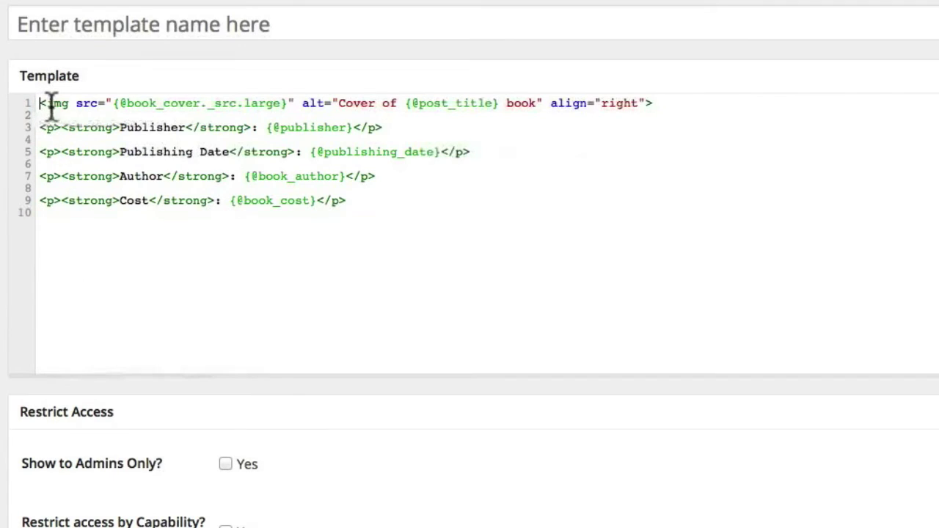
{"action": "key", "text": "Return"}
{"action": "key", "text": "Return"}
{"action": "left_click", "coordinate": [59, 103]}
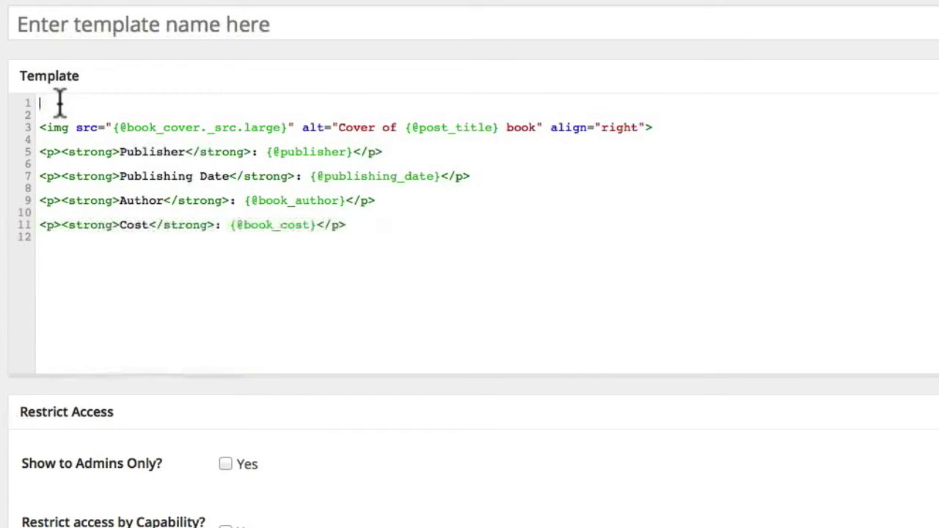
{"action": "type", "text": "H{"}
{"action": "key", "text": "BackSpace"}
{"action": "type", "text": "h2>"}
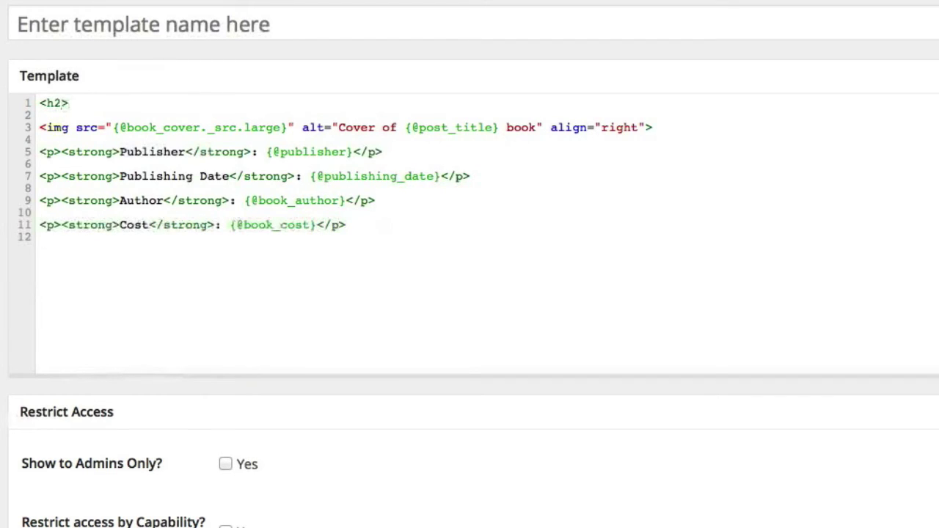
{"action": "left_click", "coordinate": [696, 293]}
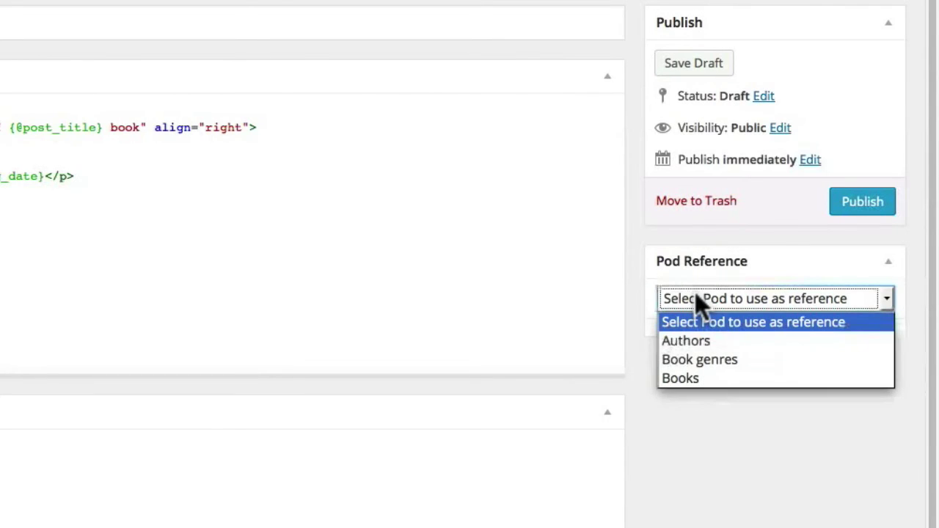
{"action": "left_click", "coordinate": [687, 371]}
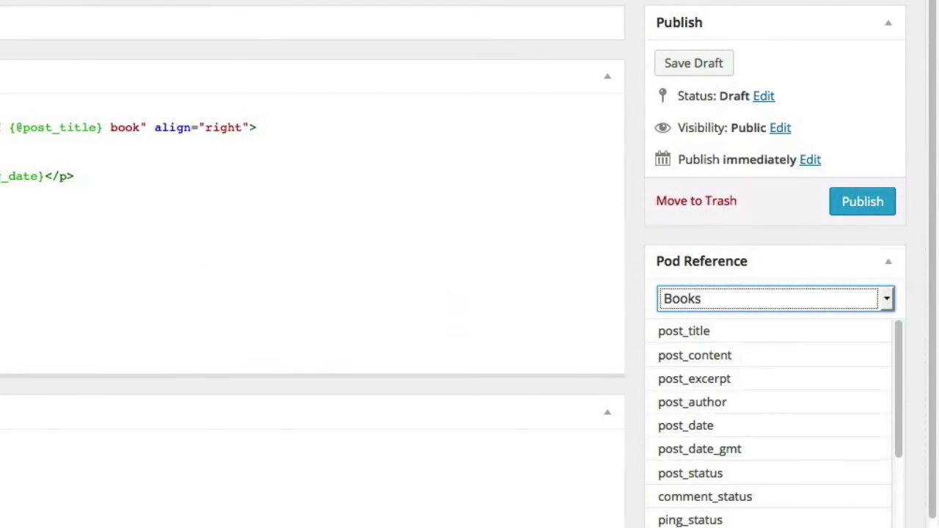
{"action": "type", "text": "{po"}
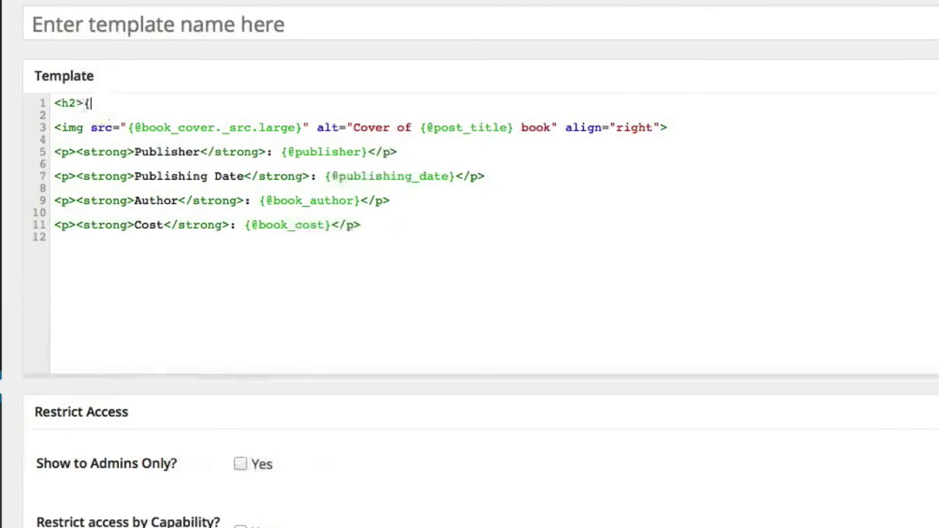
{"action": "key", "text": "BackSpace"}
{"action": "key", "text": "BackSpace"}
{"action": "type", "text": "@"}
{"action": "key", "text": "Return"}
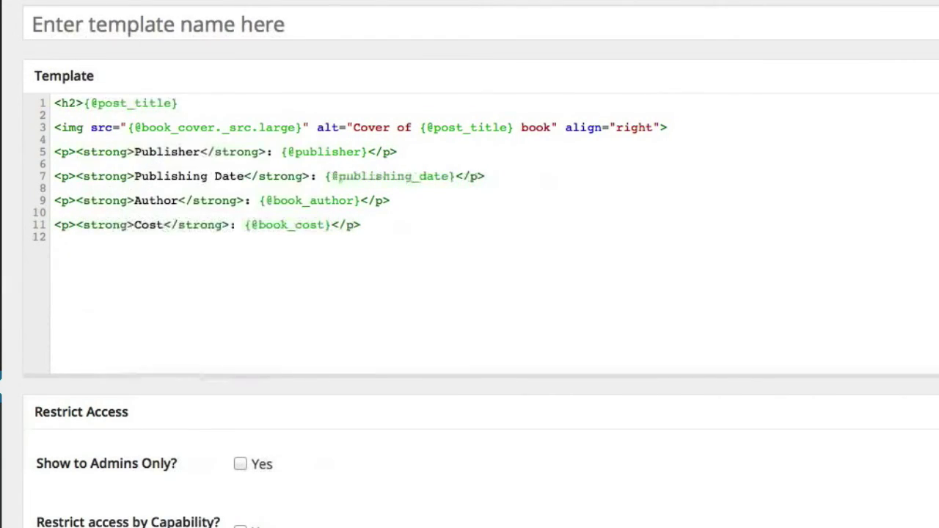
{"action": "type", "text": "</"}
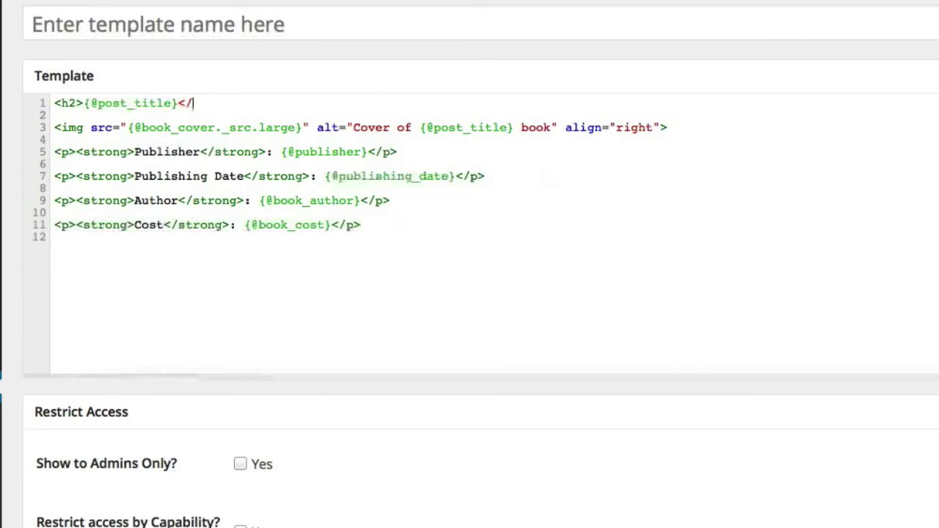
{"action": "type", "text": "h2>"}
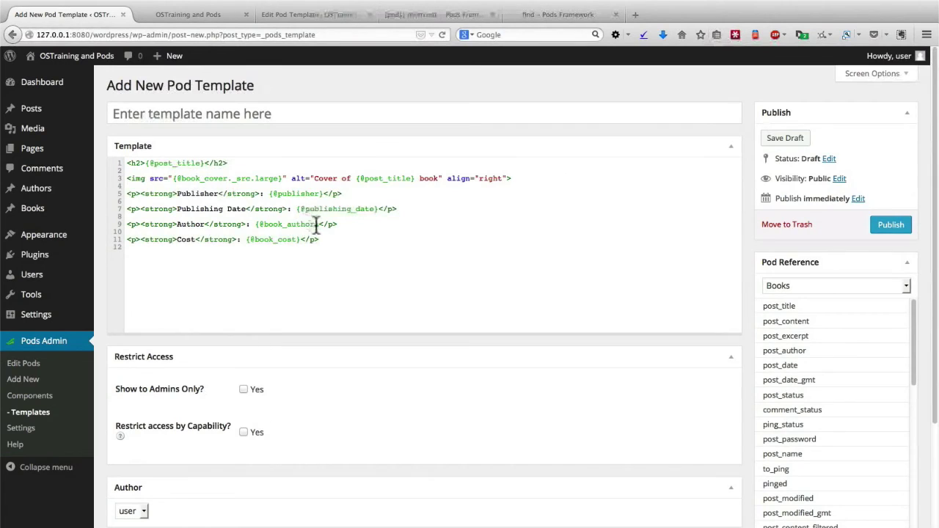
{"action": "left_click_drag", "start_coordinate": [317, 226], "coordinate": [254, 226]}
{"action": "key", "text": "super+c"}
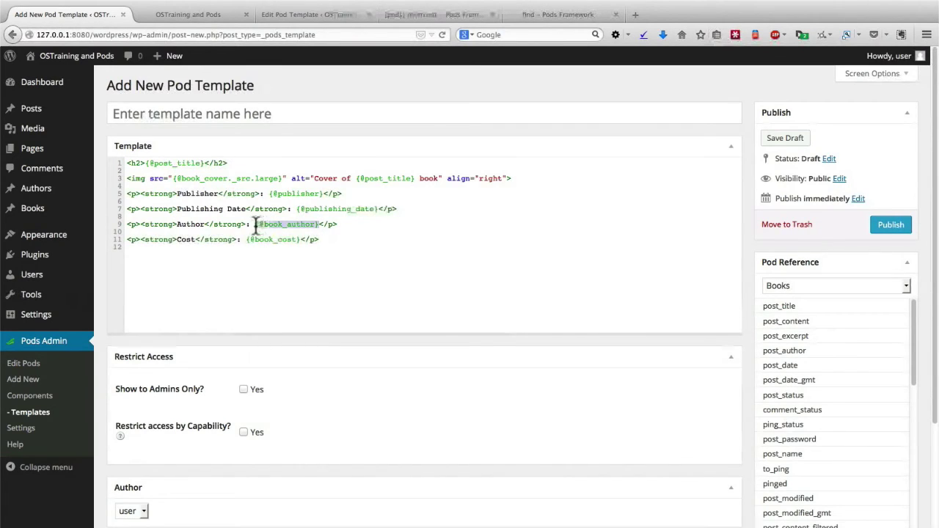
{"action": "left_click", "coordinate": [205, 163]}
{"action": "type", "text": "by"}
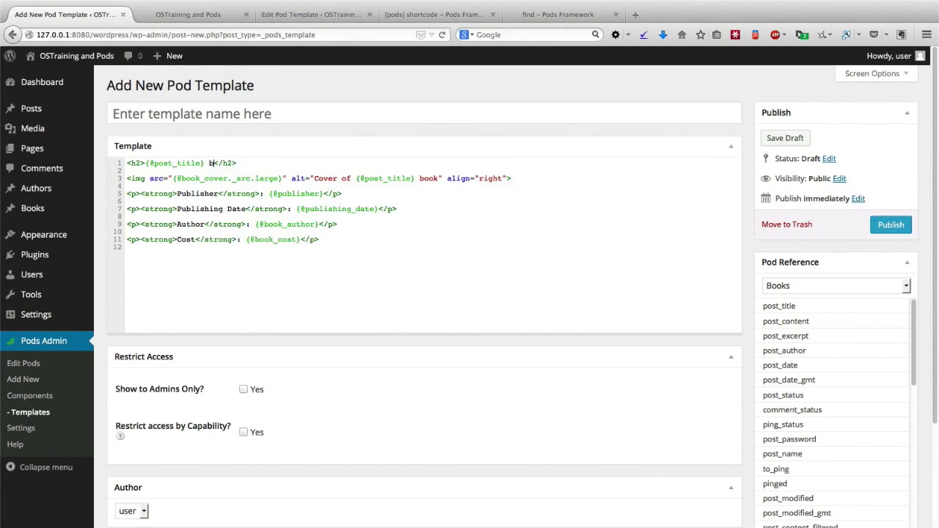
{"action": "key", "text": "super+v"}
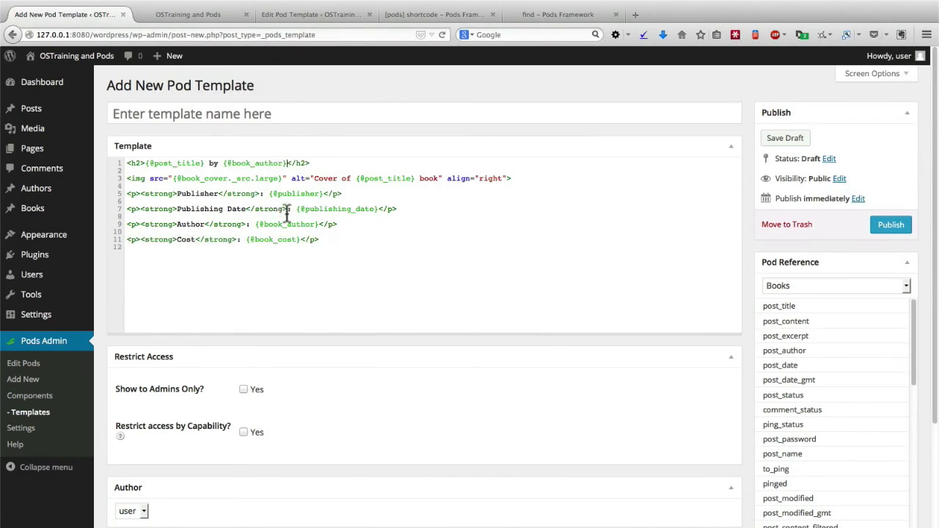
{"action": "left_click_drag", "start_coordinate": [338, 225], "coordinate": [107, 225]}
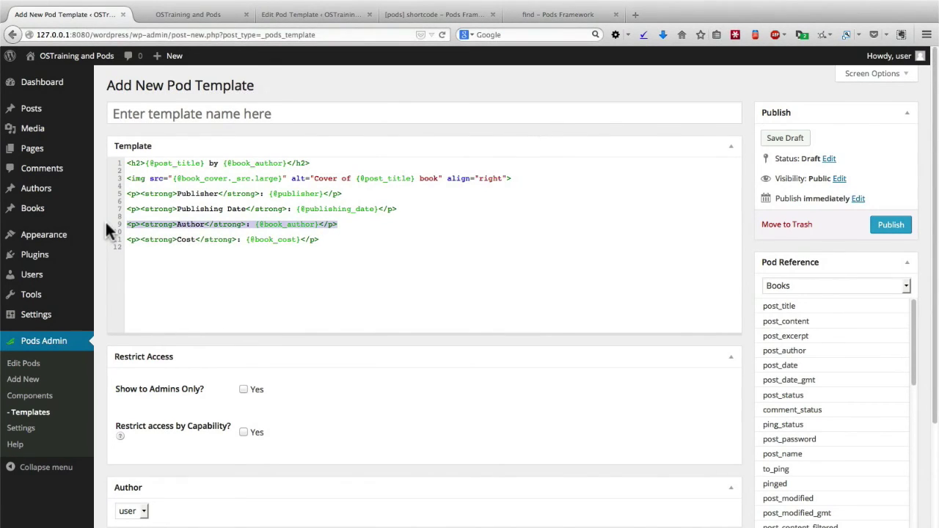
{"action": "key", "text": "BackSpace"}
{"action": "key", "text": "BackSpace"}
{"action": "key", "text": "BackSpace"}
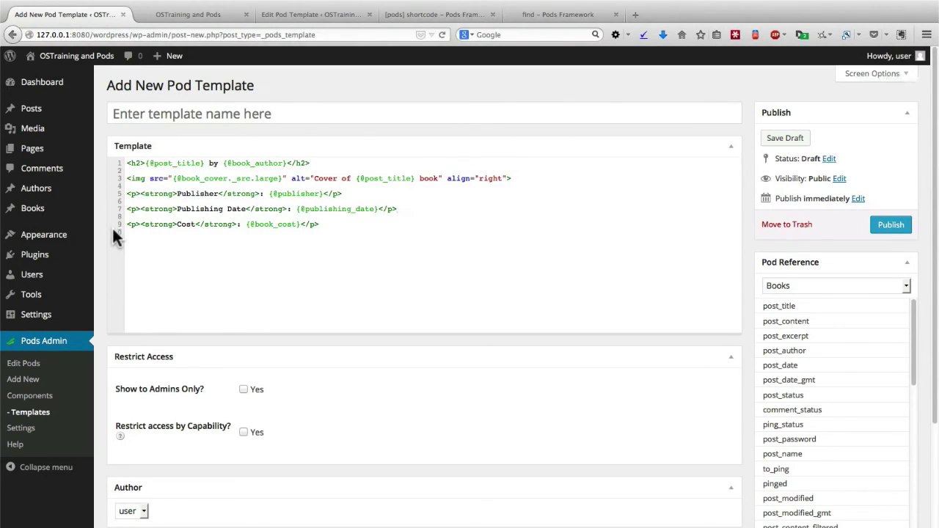
Enter 'Books Blog Template' as the template name and publish it
{"action": "left_click", "coordinate": [145, 112]}
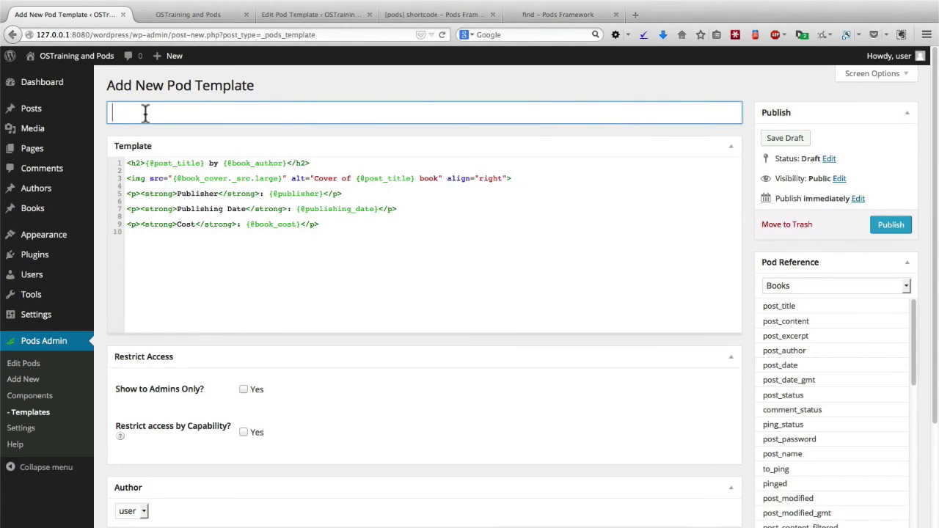
{"action": "type", "text": "Books Blog Template"}
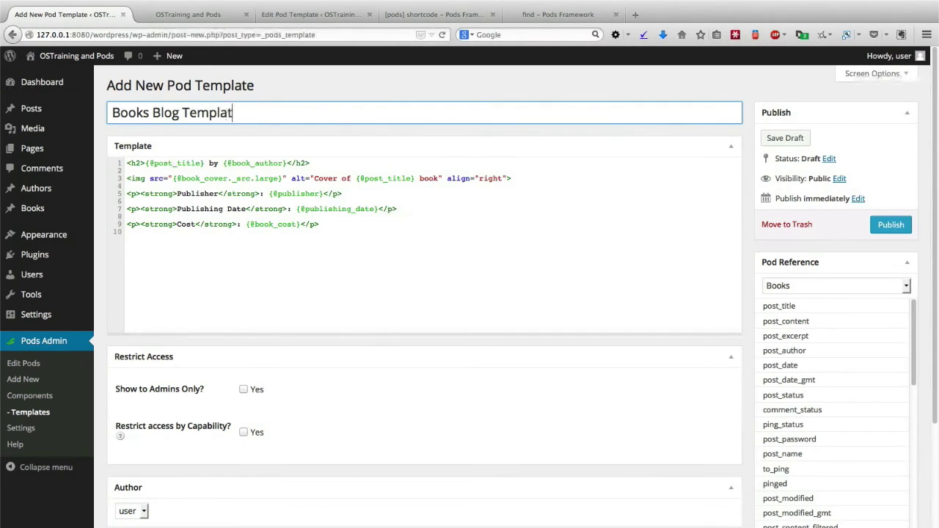
{"action": "left_click", "coordinate": [889, 225]}
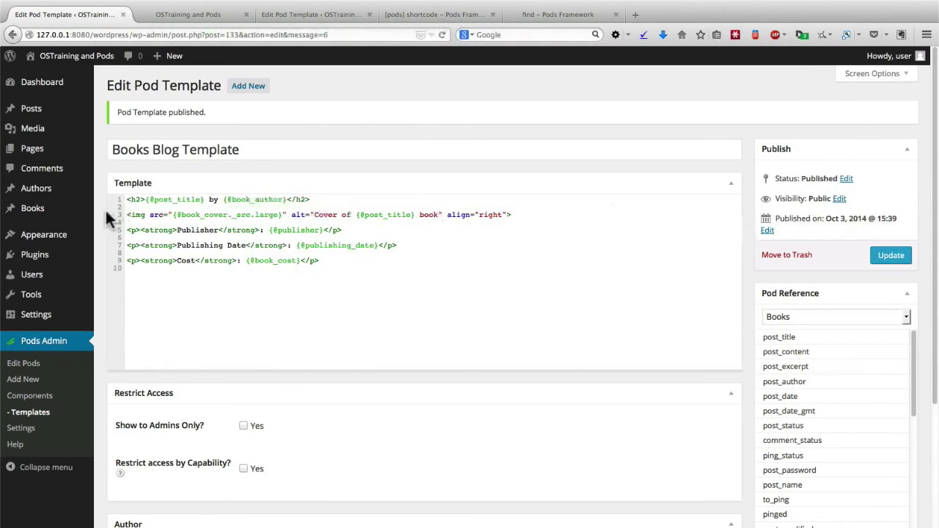
Switch the New Books shortcode to Books Blog Template, update the page, and view it
{"action": "left_click", "coordinate": [42, 157]}
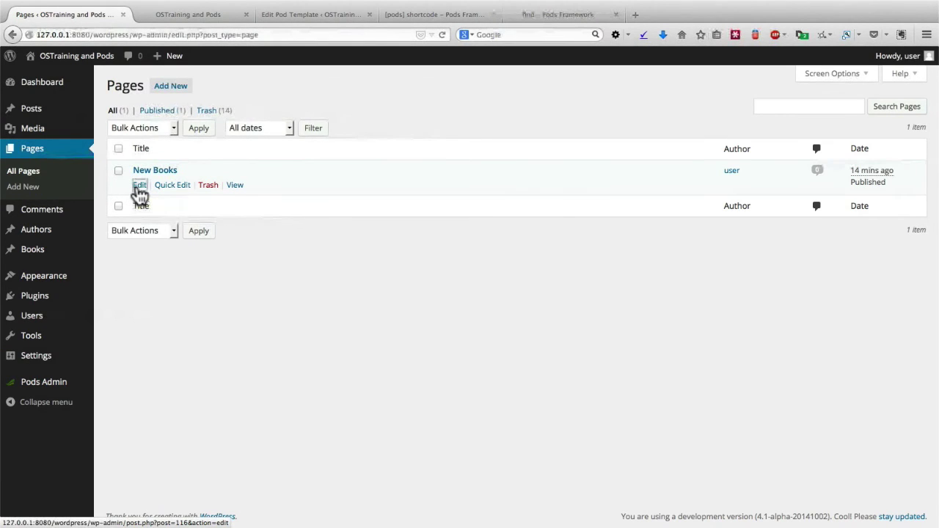
{"action": "left_click", "coordinate": [138, 187]}
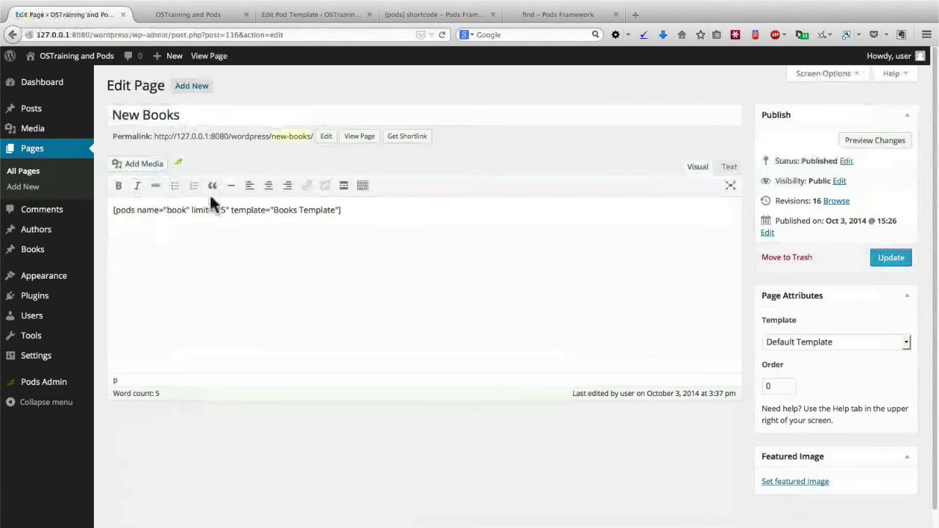
{"action": "left_click", "coordinate": [300, 210]}
{"action": "type", "text": "Blog"}
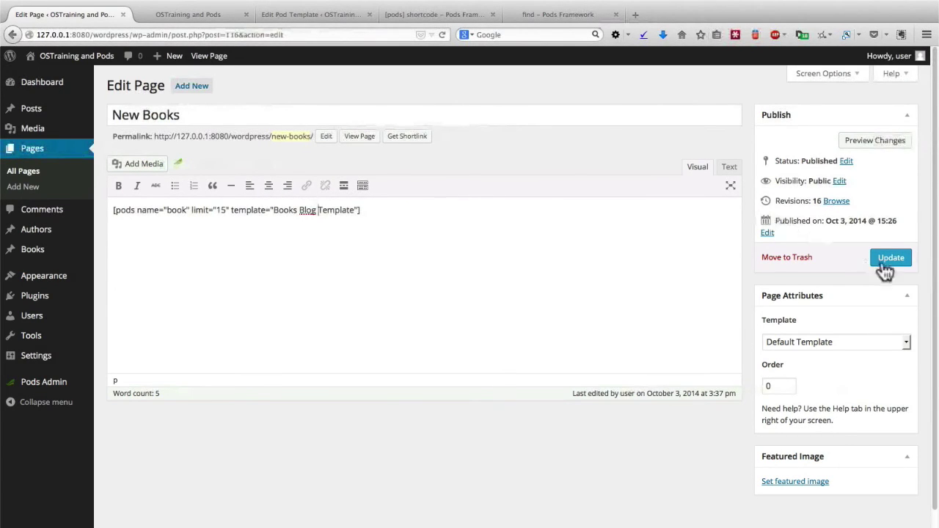
{"action": "left_click", "coordinate": [890, 265]}
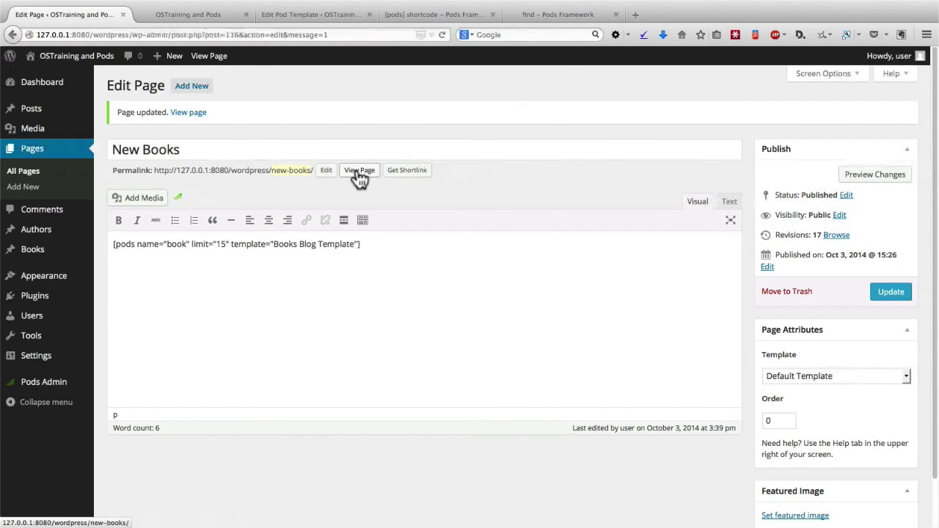
{"action": "left_click", "coordinate": [358, 171]}
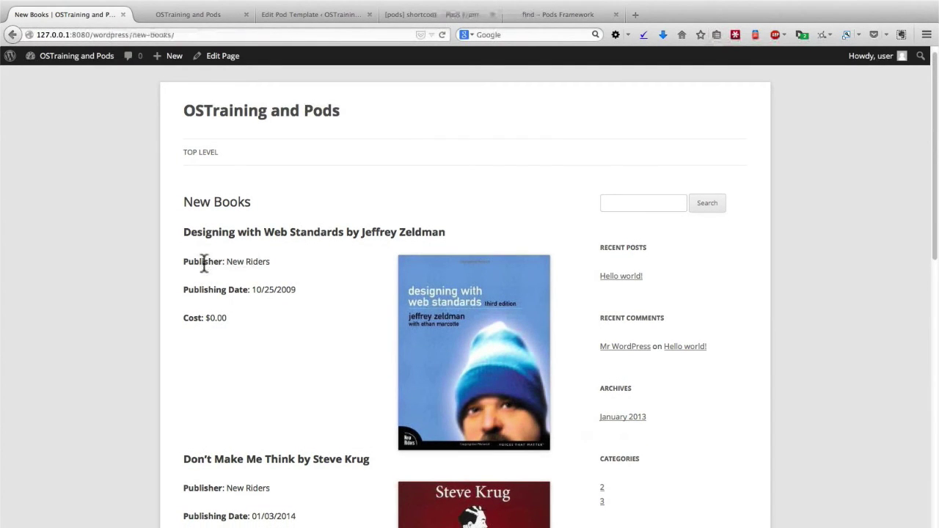
{"action": "scroll", "coordinate": [255, 320], "scroll_direction": "down", "scroll_amount": 2}
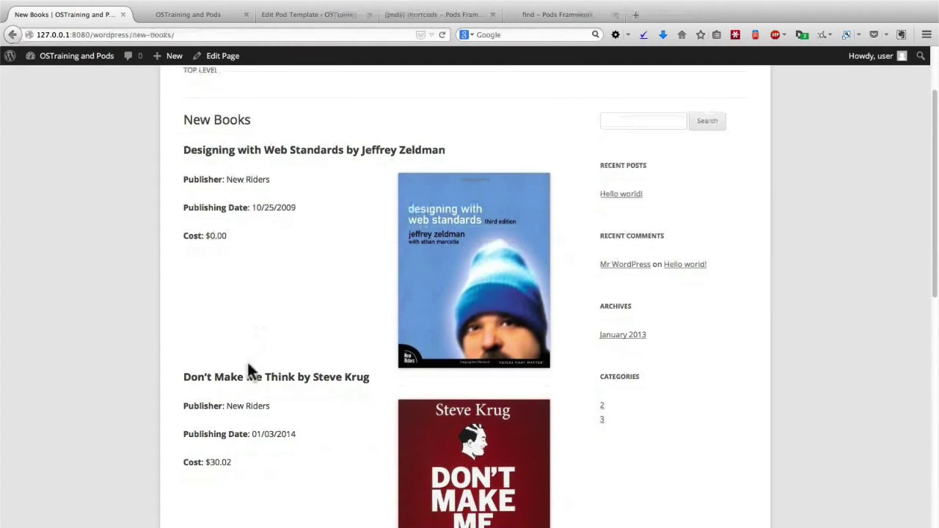
{"action": "scroll", "coordinate": [315, 368], "scroll_direction": "down", "scroll_amount": 2}
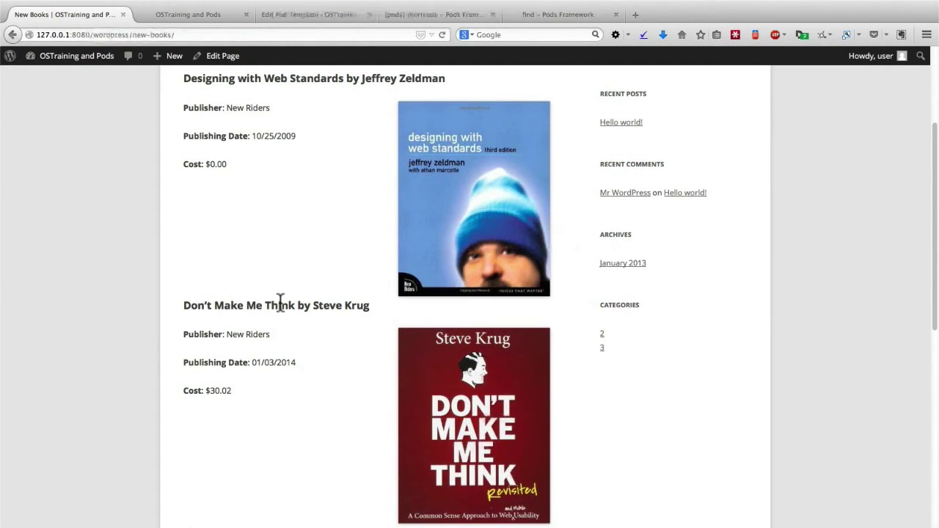
{"action": "scroll", "coordinate": [279, 304], "scroll_direction": "up", "scroll_amount": 1}
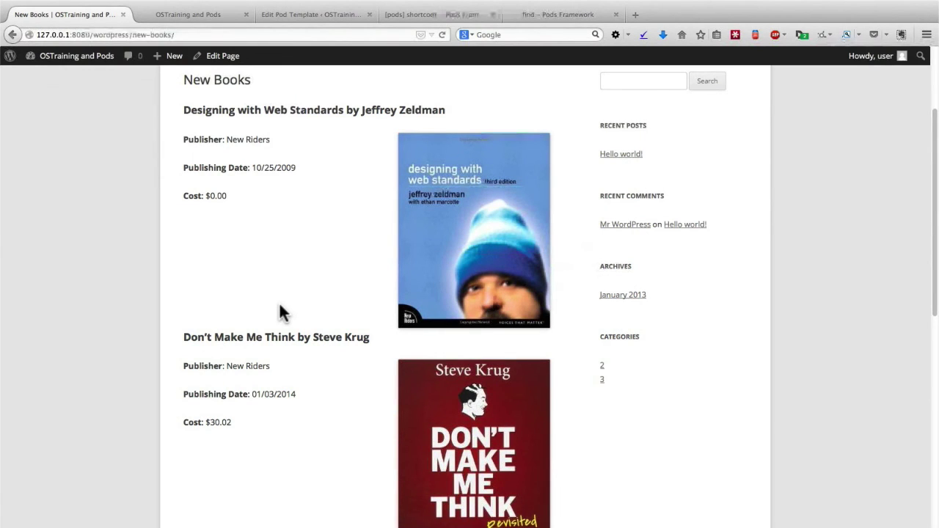
{"action": "scroll", "coordinate": [279, 305], "scroll_direction": "up", "scroll_amount": 1}
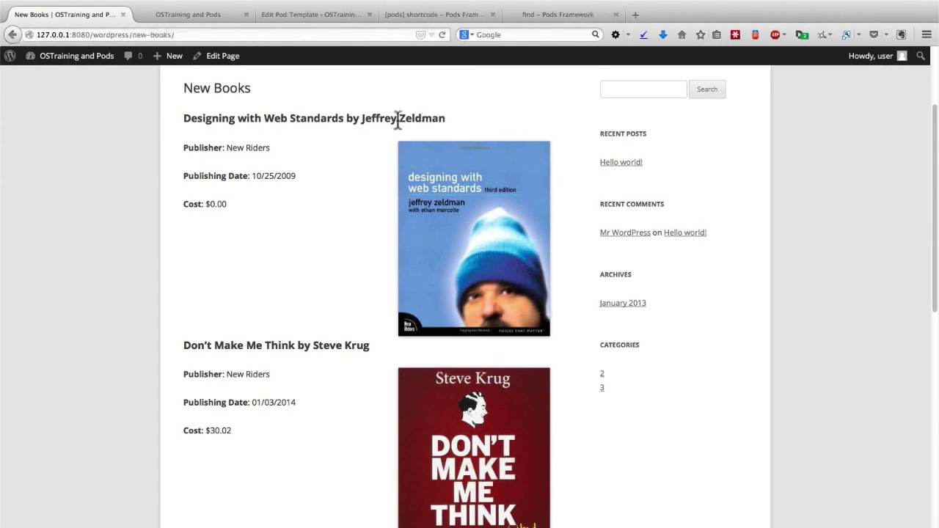
{"action": "scroll", "coordinate": [168, 230], "scroll_direction": "up", "scroll_amount": 1}
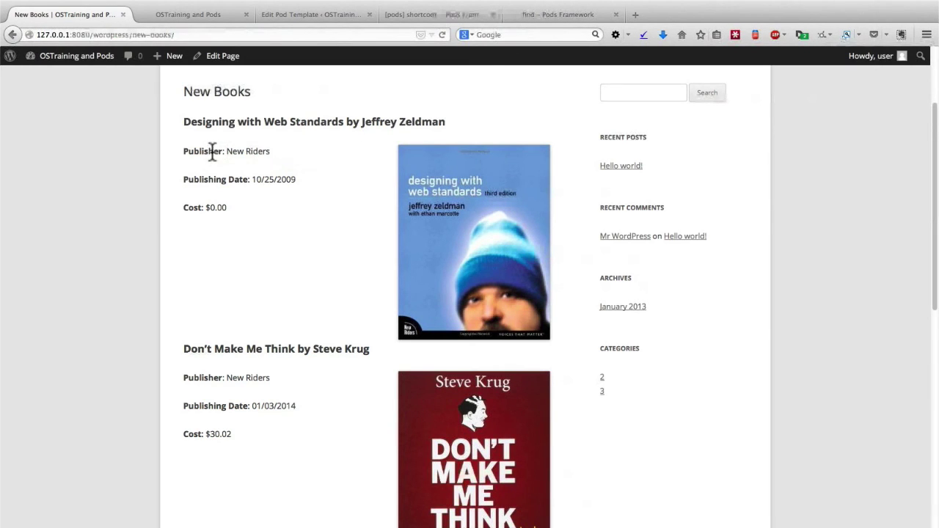
Add the New Books page to the Main Menu and save the menu
{"action": "mouse_move", "coordinate": [60, 66]}
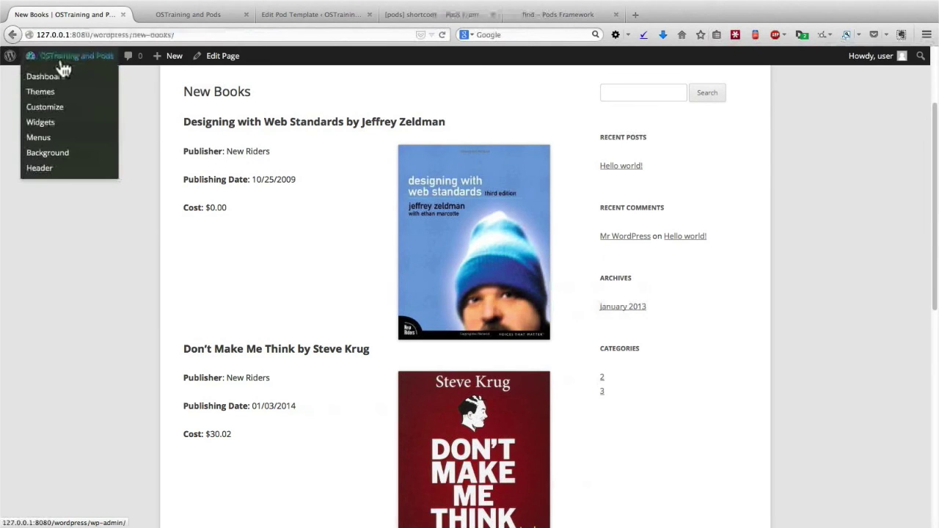
{"action": "left_click", "coordinate": [46, 78]}
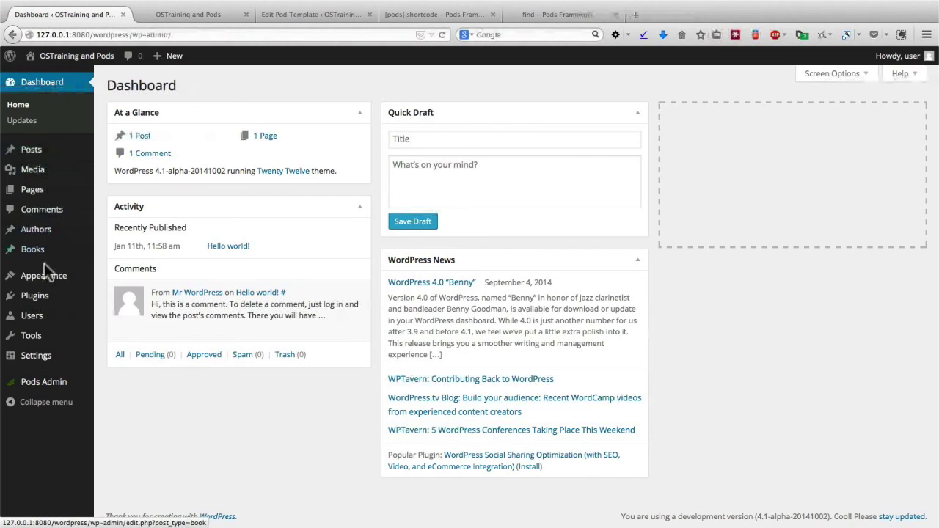
{"action": "mouse_move", "coordinate": [54, 284]}
{"action": "left_click", "coordinate": [123, 332]}
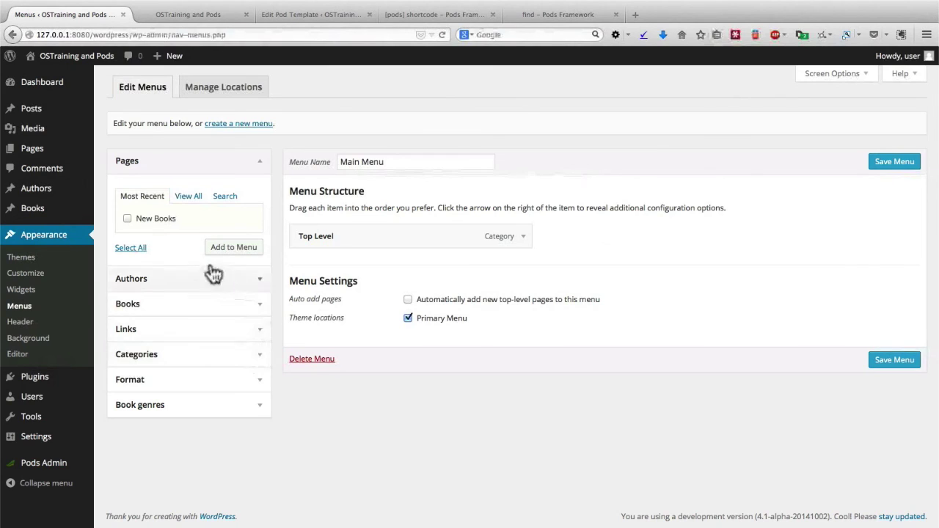
{"action": "left_click", "coordinate": [127, 218]}
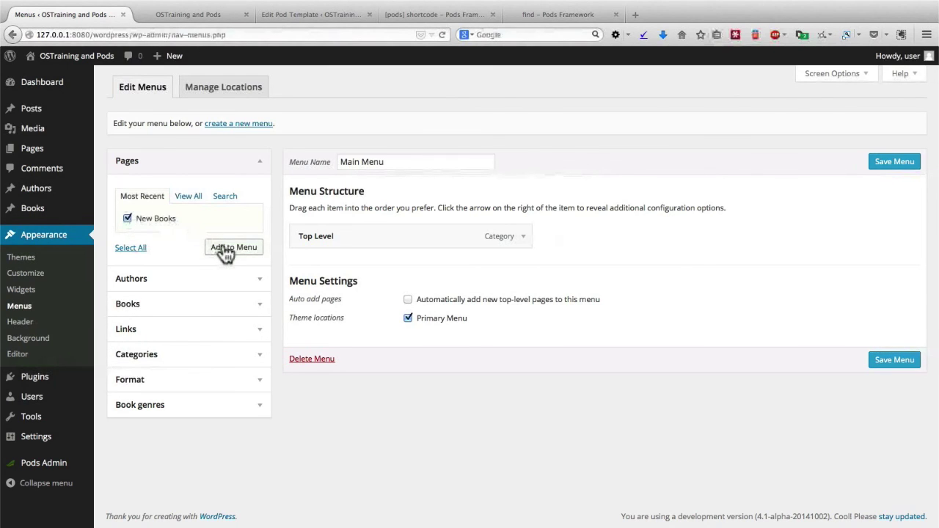
{"action": "left_click", "coordinate": [225, 251]}
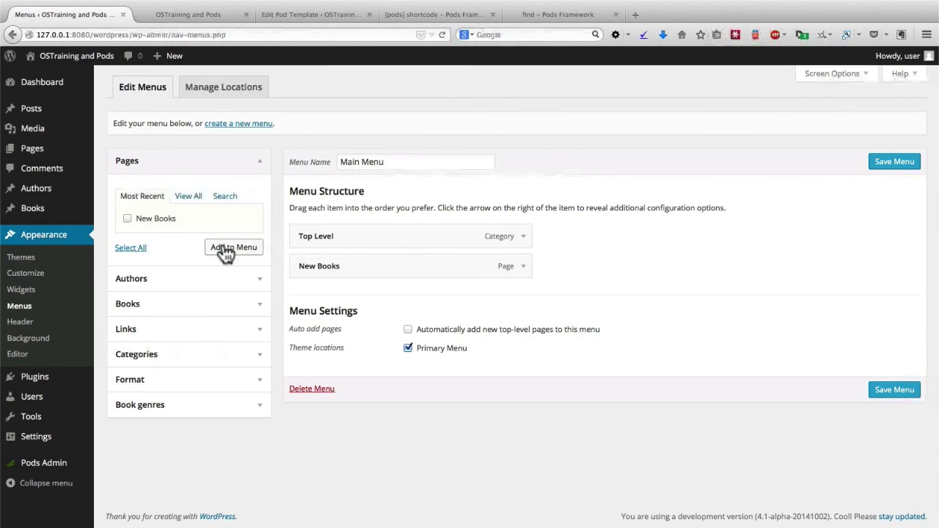
{"action": "left_click", "coordinate": [908, 166]}
Visit the live site and open NEW BOOKS from the navigation menu
{"action": "mouse_move", "coordinate": [69, 58]}
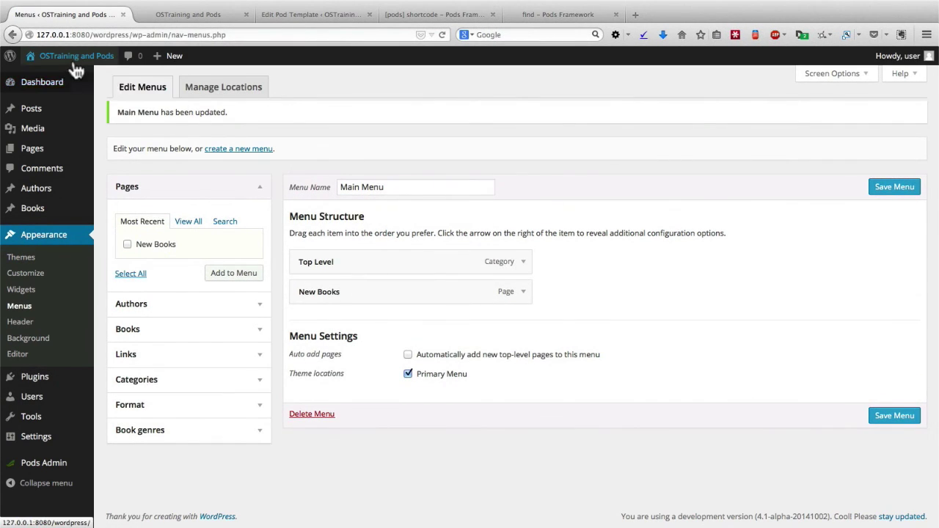
{"action": "left_click", "coordinate": [57, 77]}
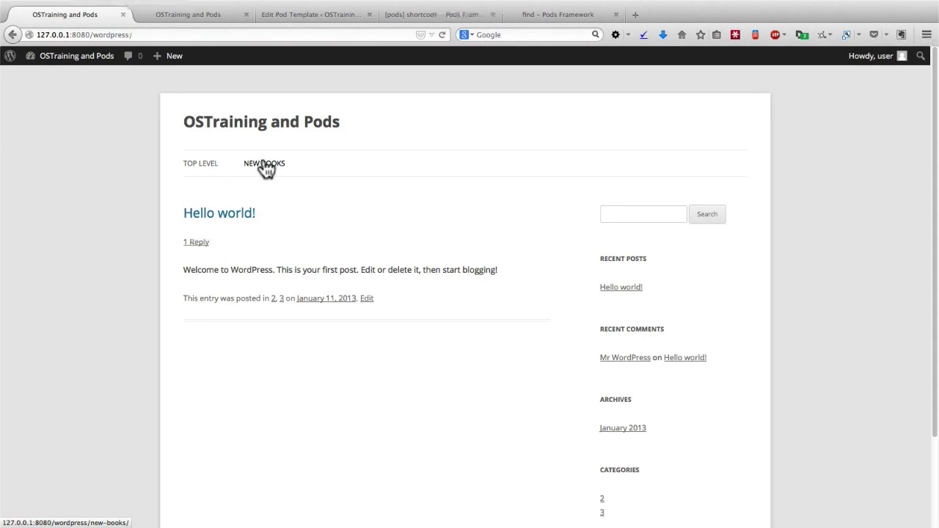
{"action": "left_click", "coordinate": [265, 167]}
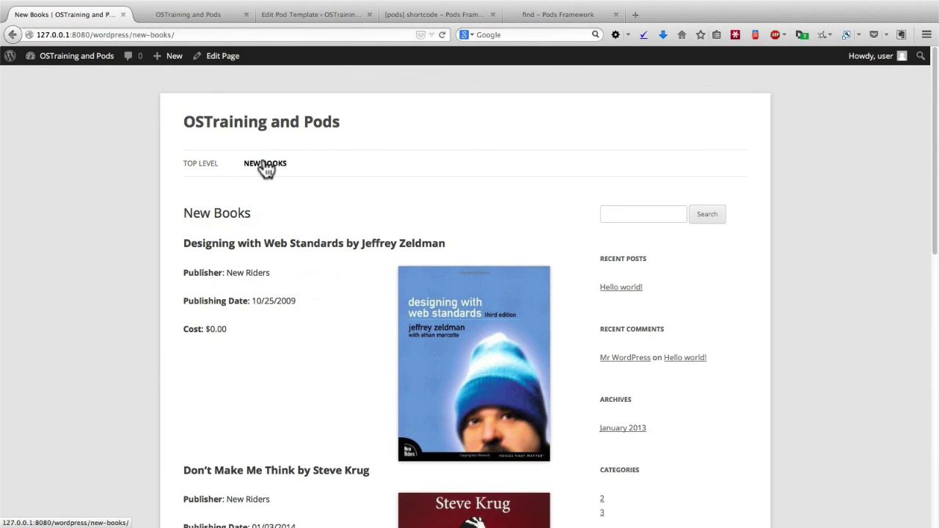